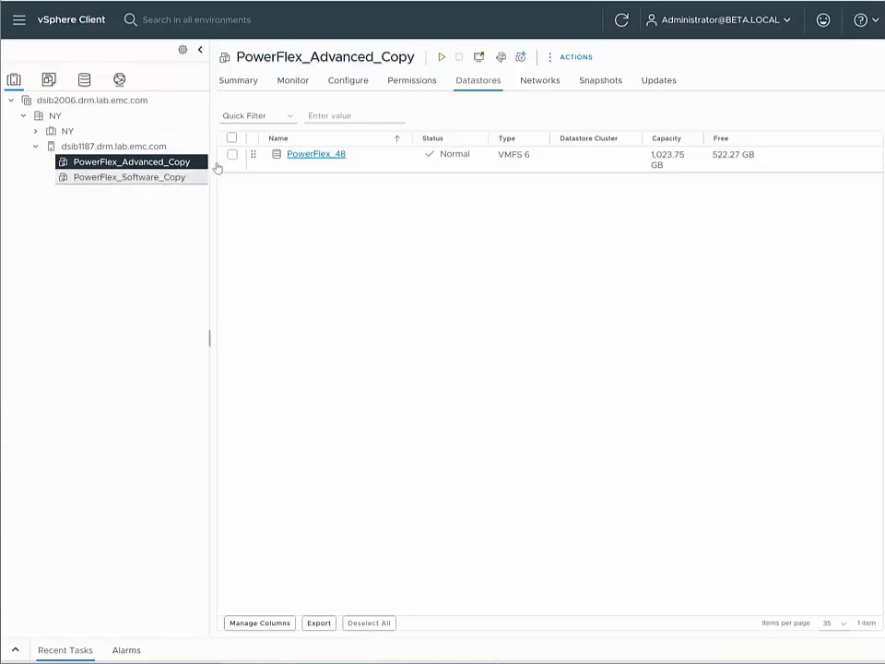
Check the datastores used by the PowerFlex_Software_Copy and PowerFlex_Advanced_Copy virtual machines
left_click(139, 178)
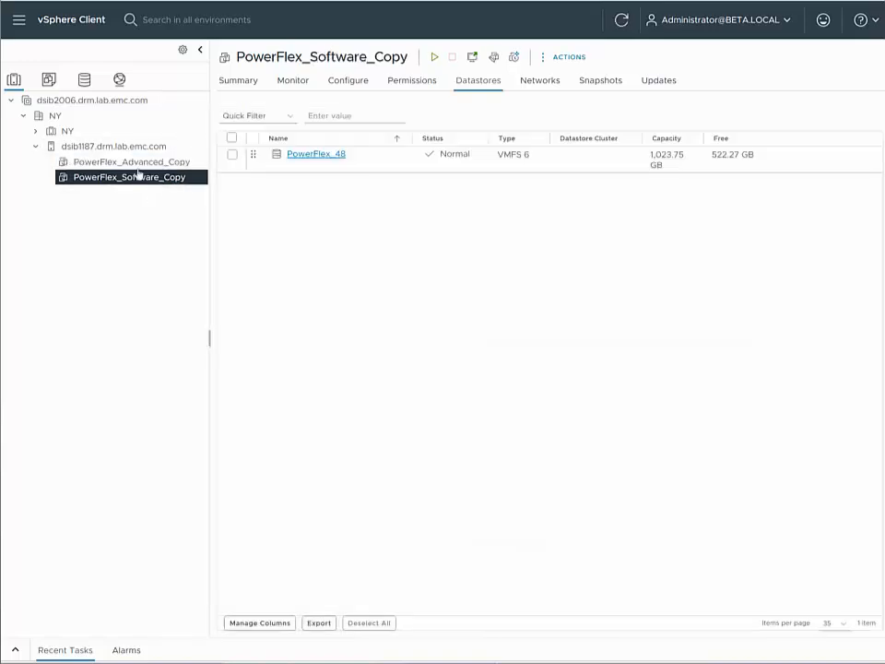
left_click(138, 163)
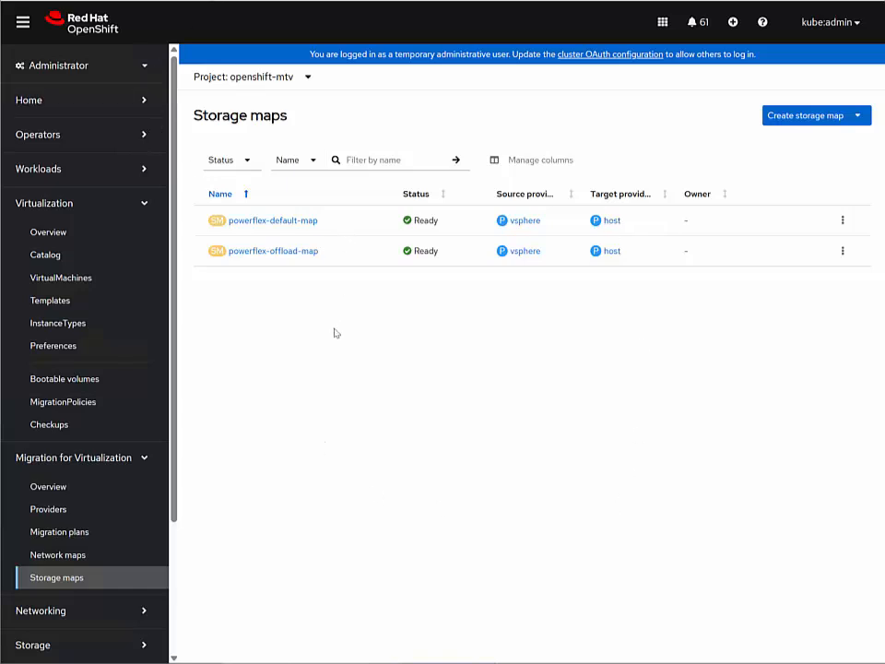
In the OpenShift console, review the providers and storage mapping of powerflex-default-map, and return to the storage maps list
left_click(292, 221)
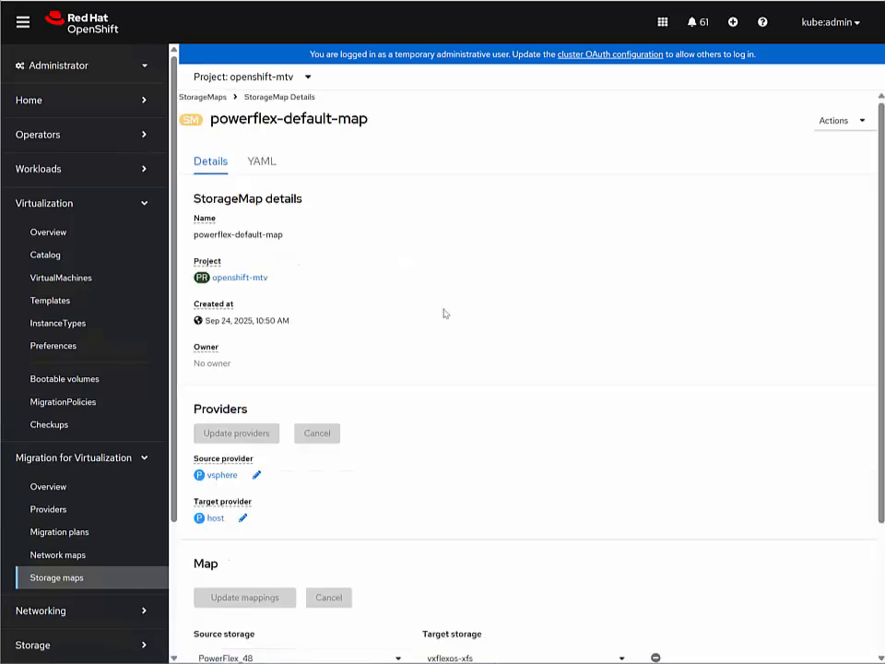
scroll(442, 313, "down", 2)
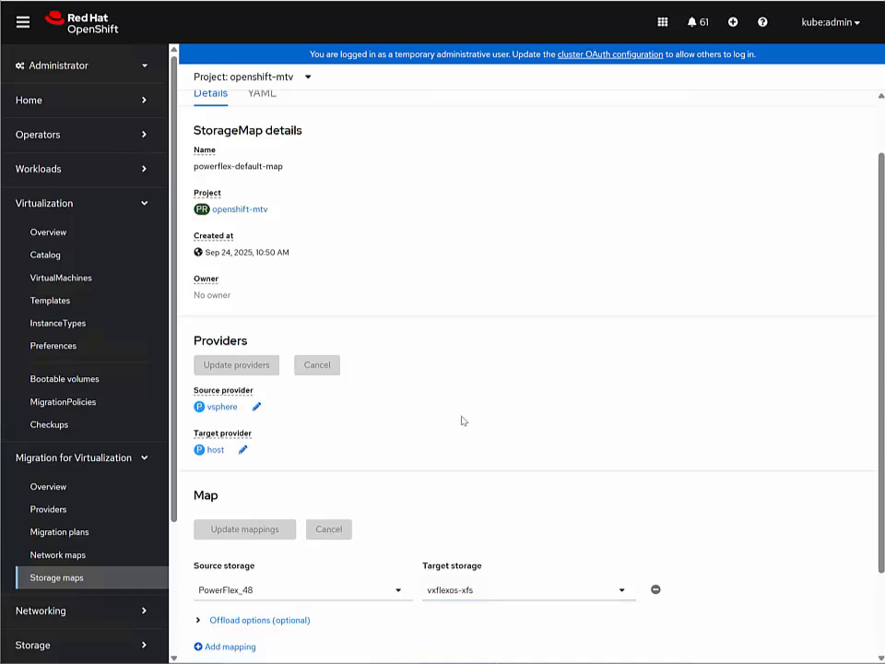
scroll(461, 419, "up", 2)
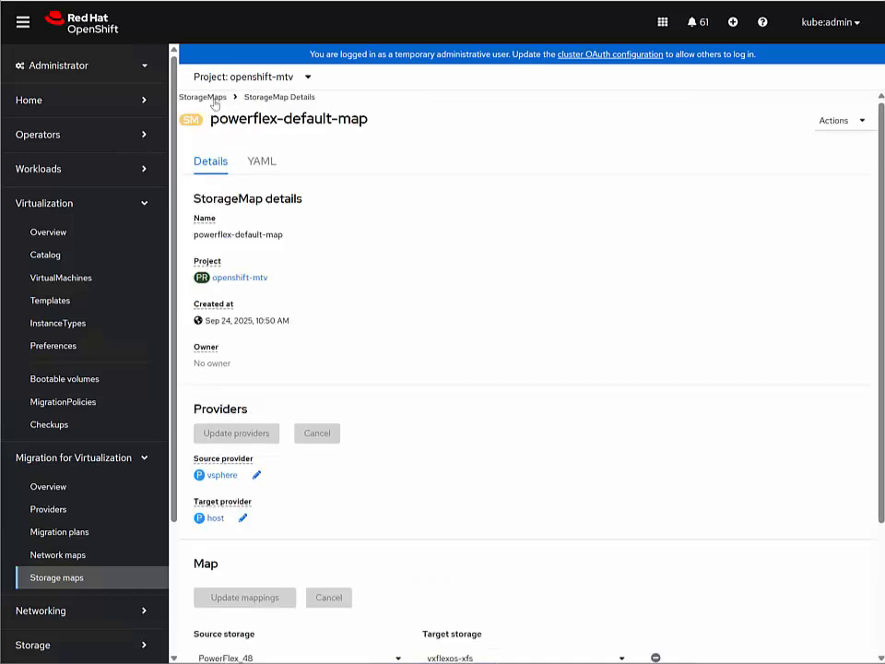
left_click(214, 101)
Examine the offload options of powerflex-offload-map, including the available storage products, and return to the storage maps list
left_click(262, 256)
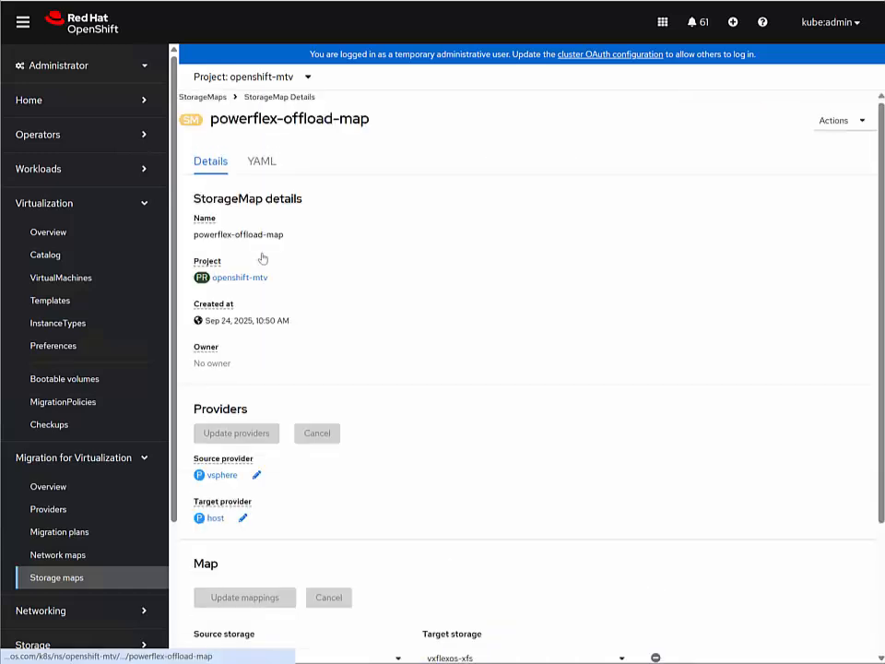
scroll(314, 376, "down", 5)
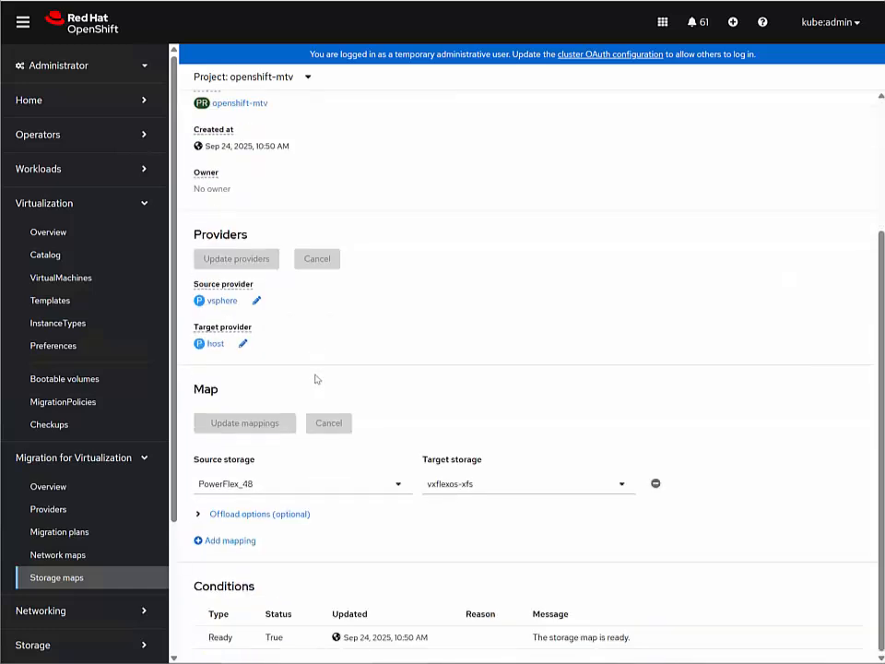
left_click(200, 515)
scroll(498, 461, "down", 2)
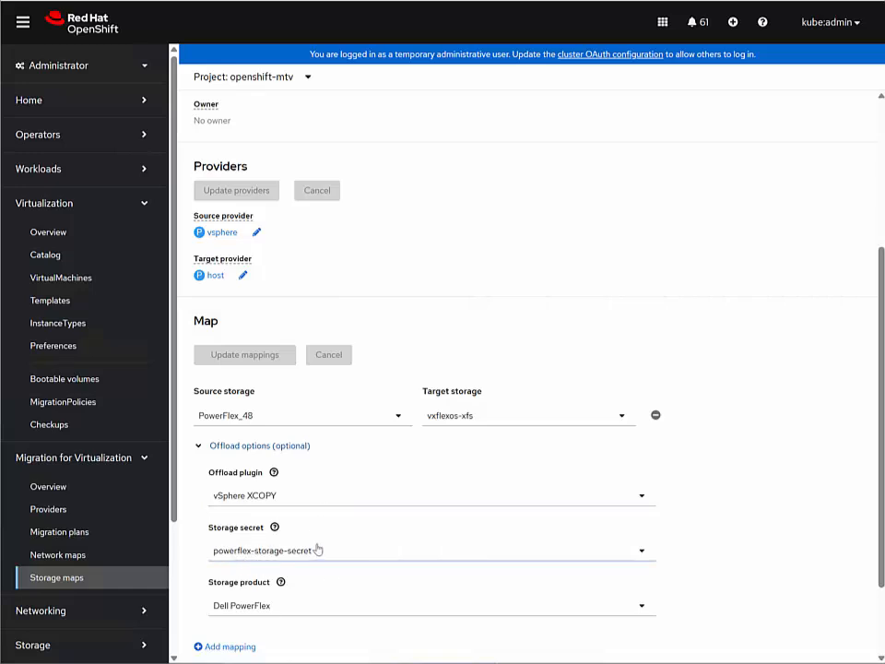
left_click(293, 610)
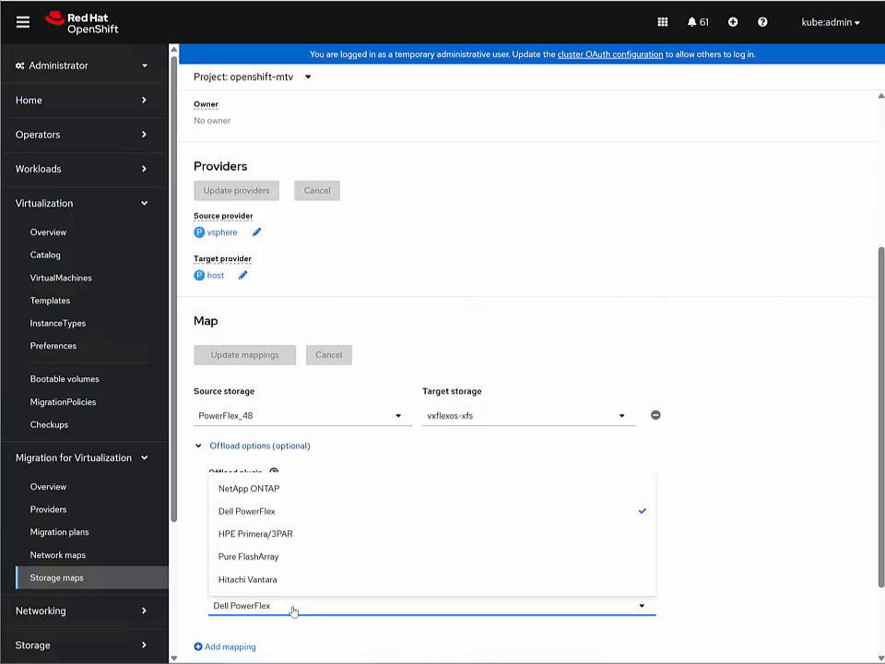
left_click(758, 515)
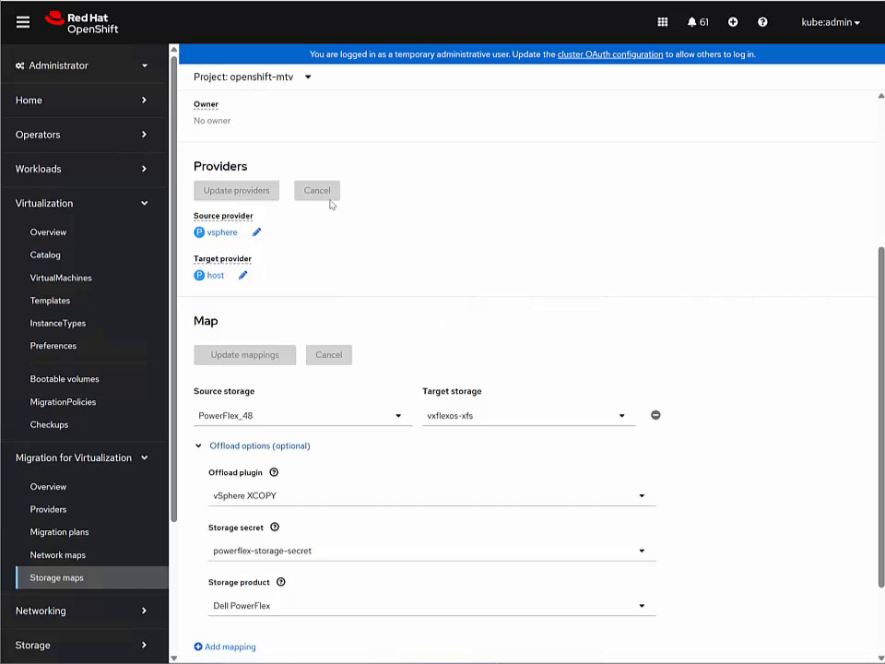
scroll(276, 133, "up", 3)
left_click(202, 97)
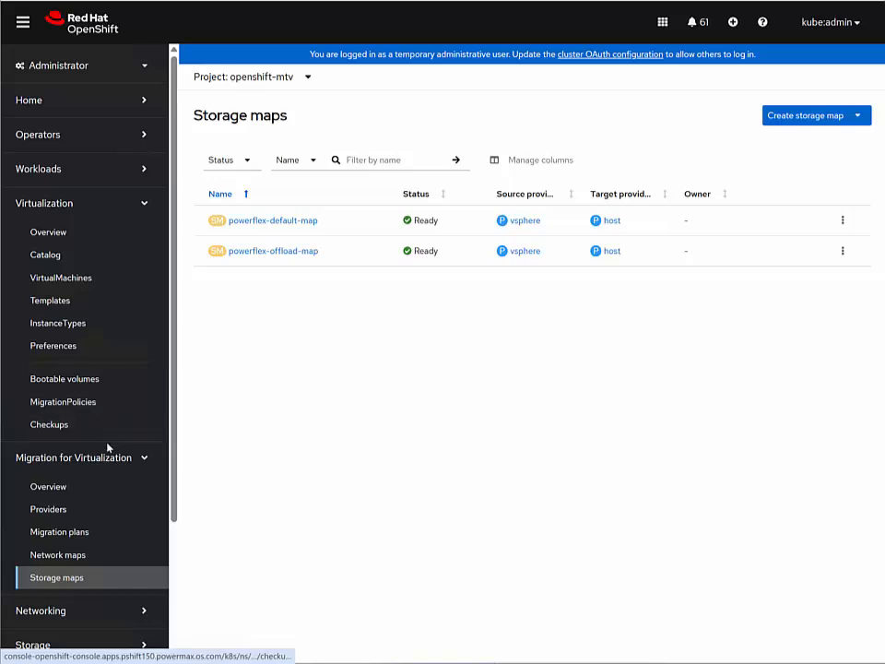
Start a new migration plan in the openshift-mtv project and name it software
left_click(22, 532)
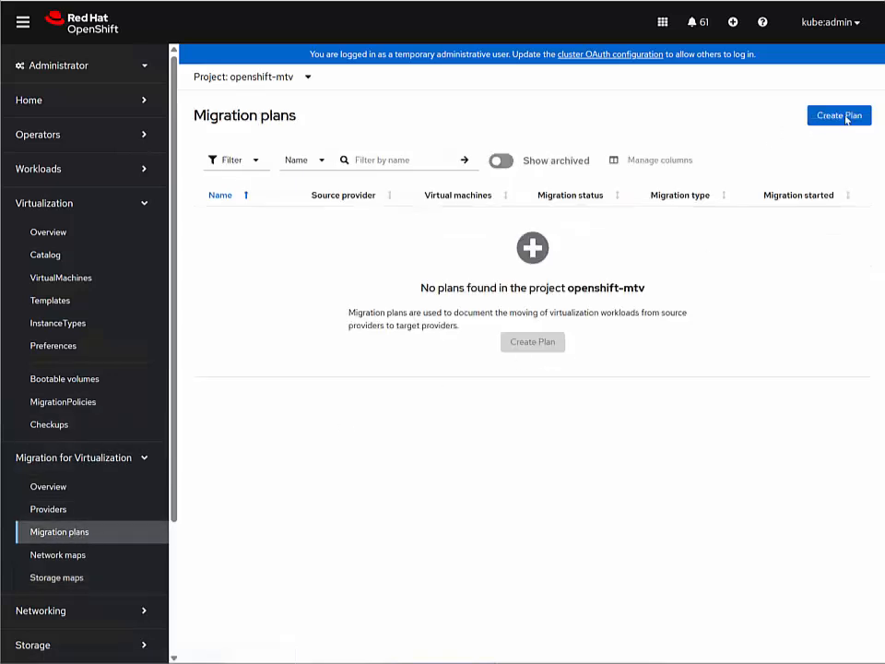
left_click(839, 116)
left_click(417, 244)
type("software")
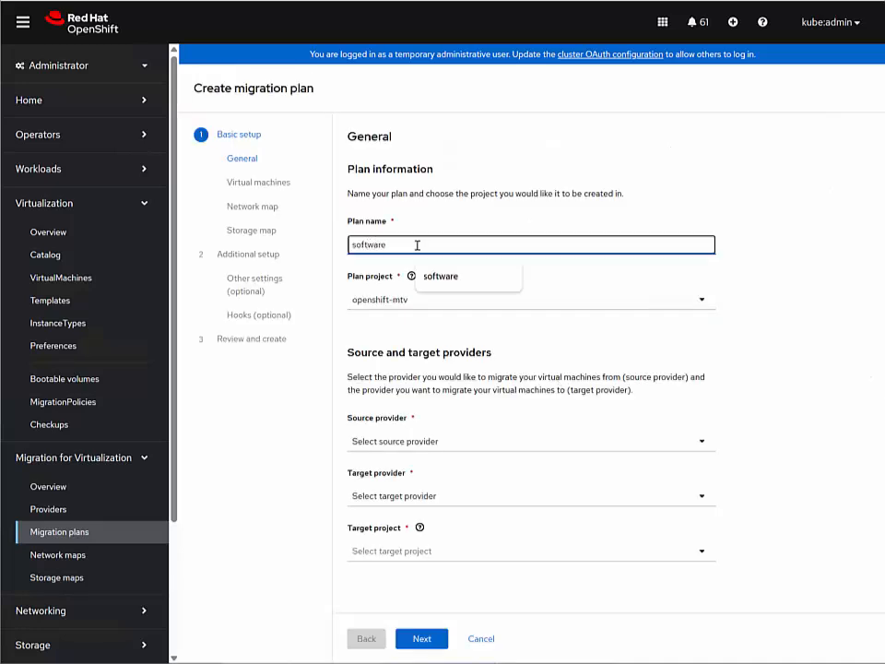
left_click(663, 187)
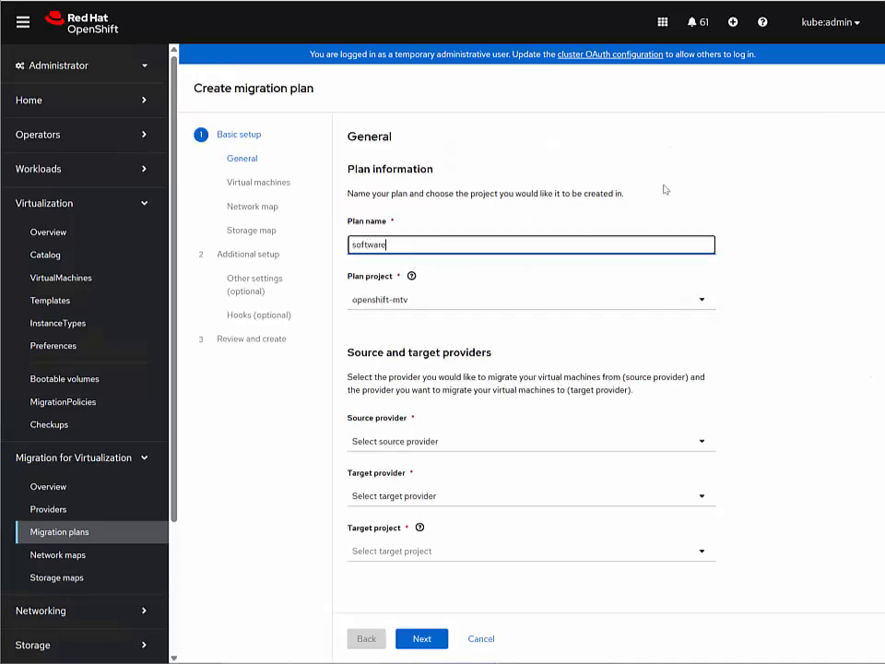
Set the source provider to vsphere, the target provider to host and the target project to openshift-mtv, and continue to the virtual machine selection
left_click(411, 446)
left_click(381, 493)
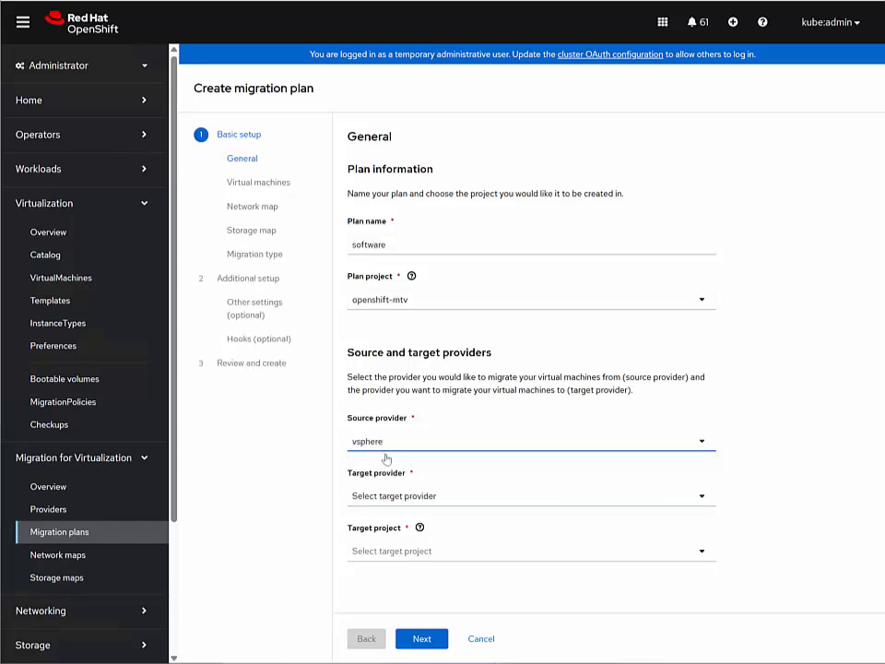
left_click(405, 495)
left_click(390, 524)
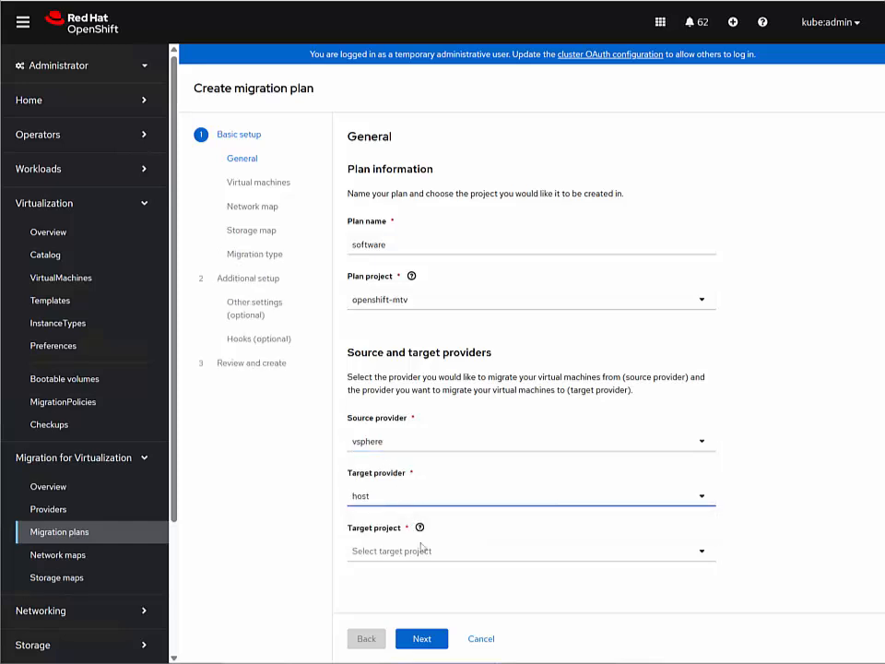
left_click(419, 550)
type("ope")
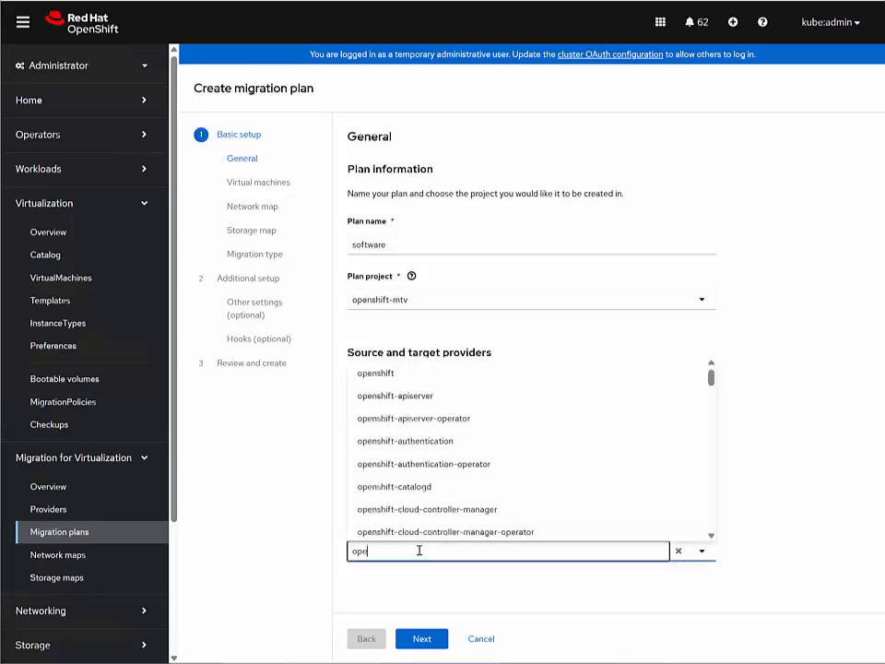
type("nshift-mt")
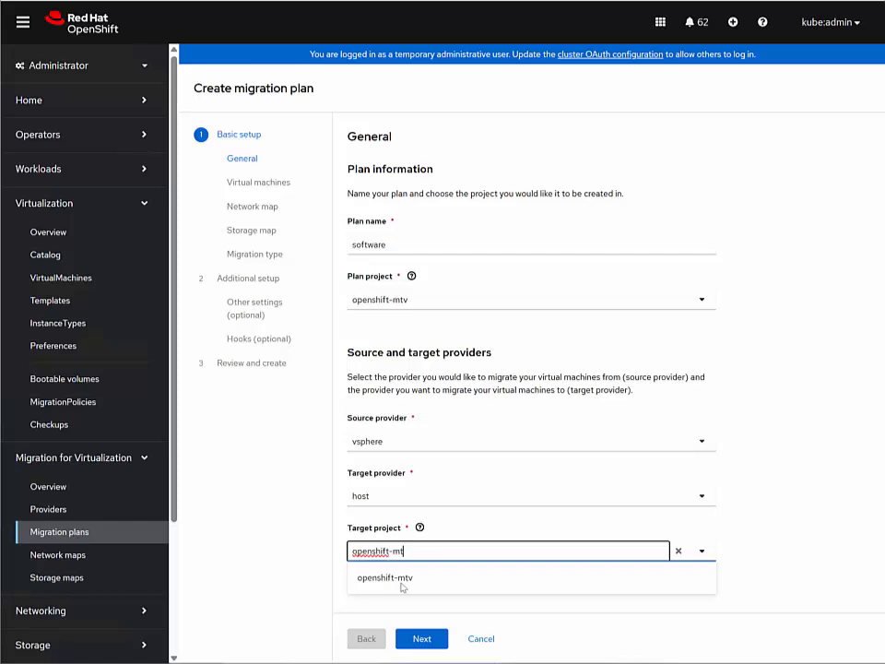
left_click(402, 584)
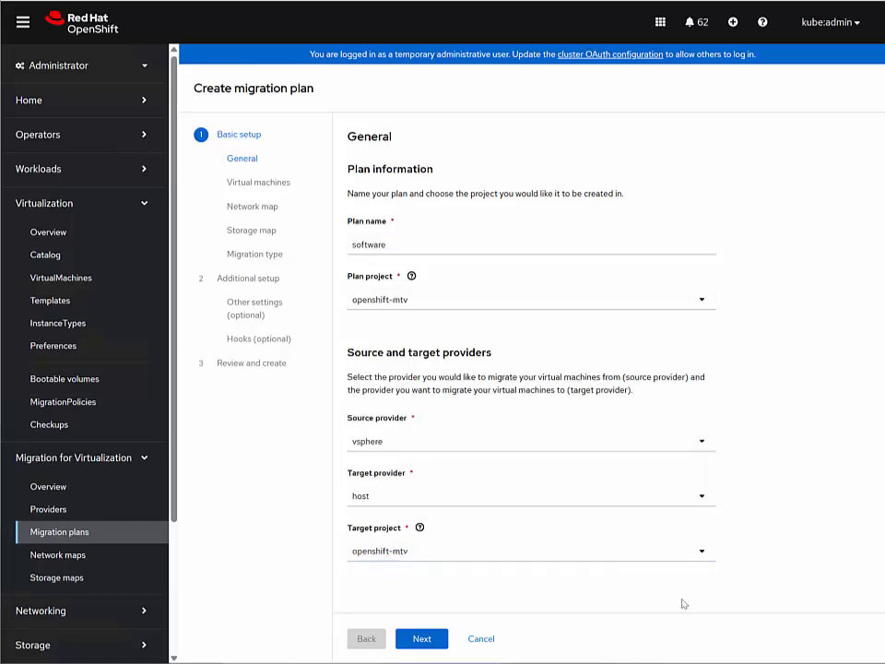
left_click(423, 637)
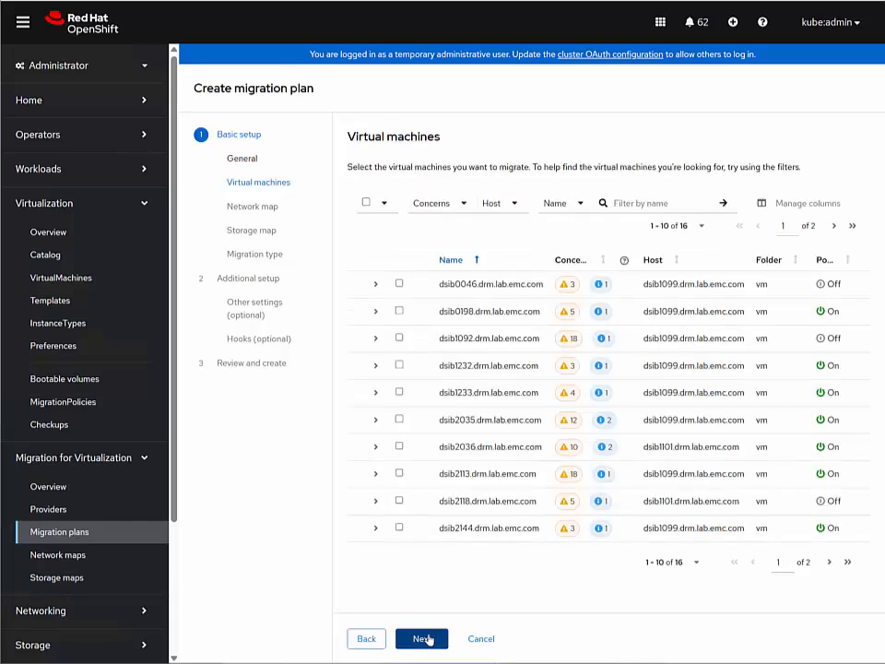
Select the PowerFlex_Software_Copy virtual machine for the software migration plan
left_click(828, 561)
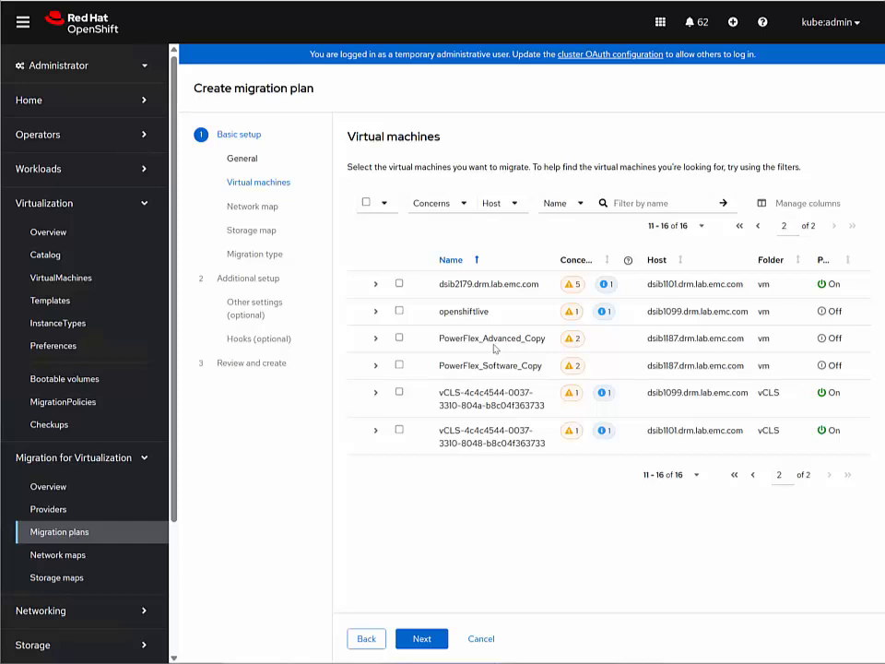
left_click(400, 364)
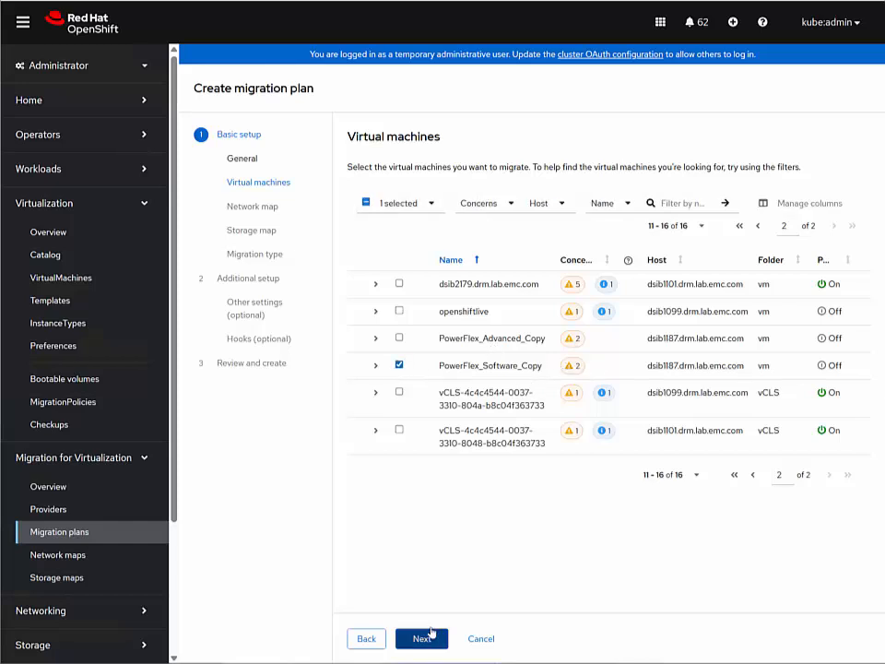
left_click(430, 641)
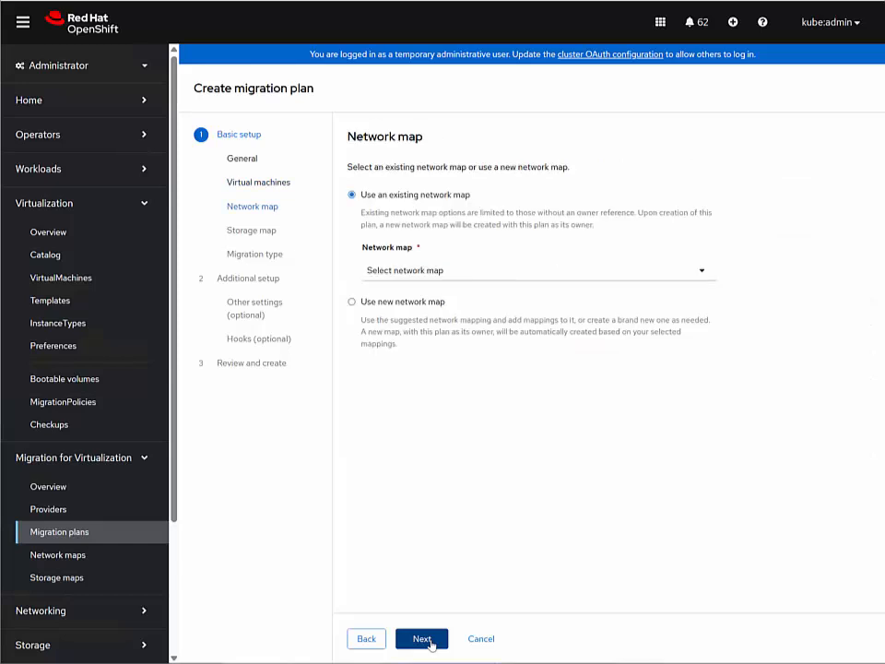
Use a new network map from VM-Net-105 to Pod network and the existing storage map powerflex-default-map
left_click(351, 302)
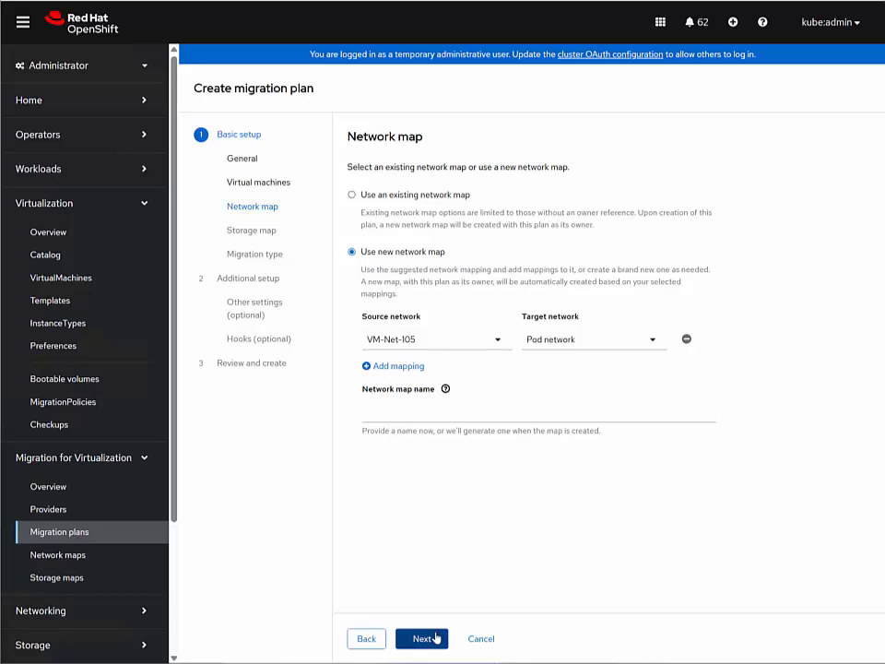
left_click(435, 640)
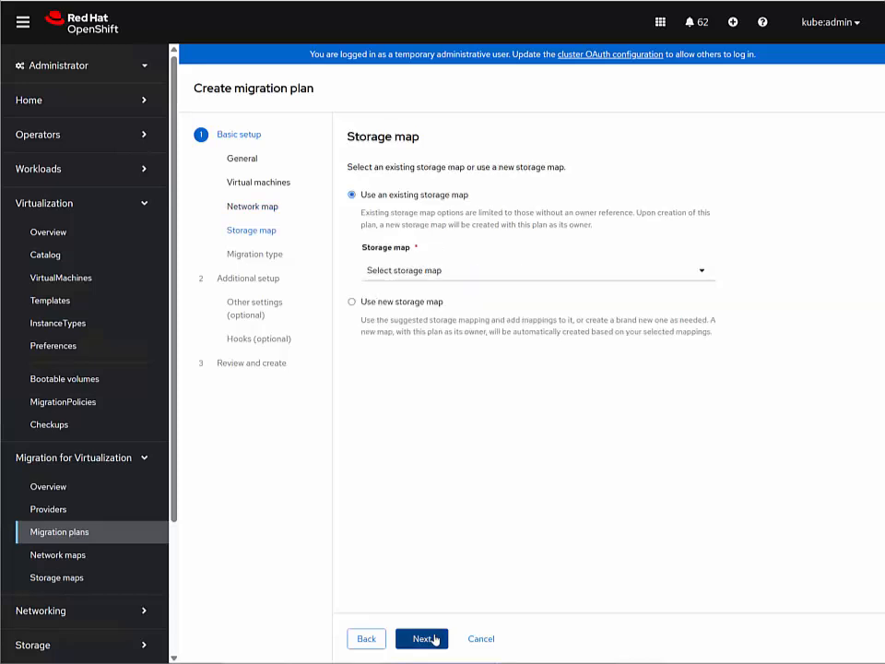
left_click(397, 274)
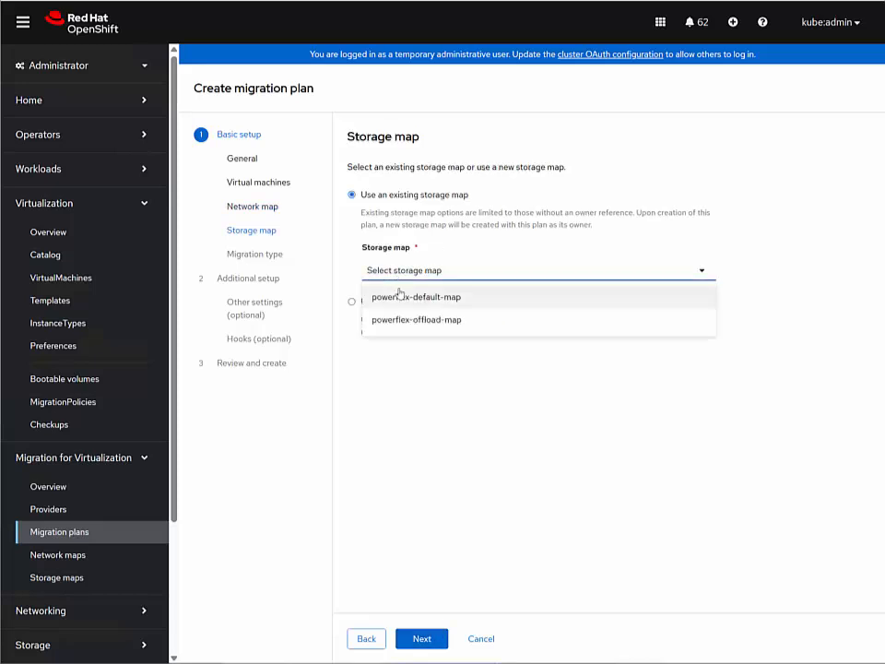
left_click(538, 297)
left_click(428, 638)
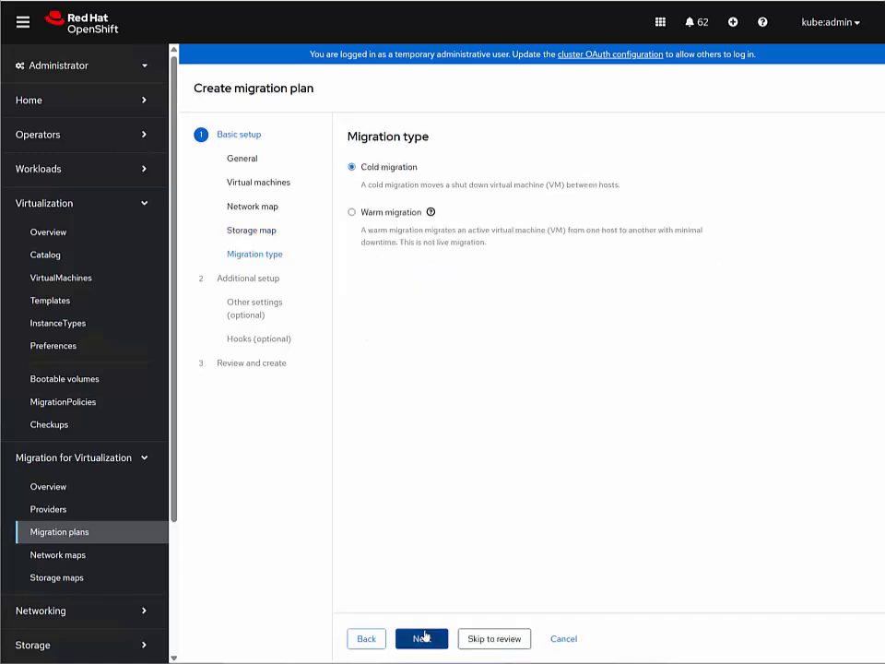
Keep cold migration, skip the optional settings and create the software plan
left_click(517, 645)
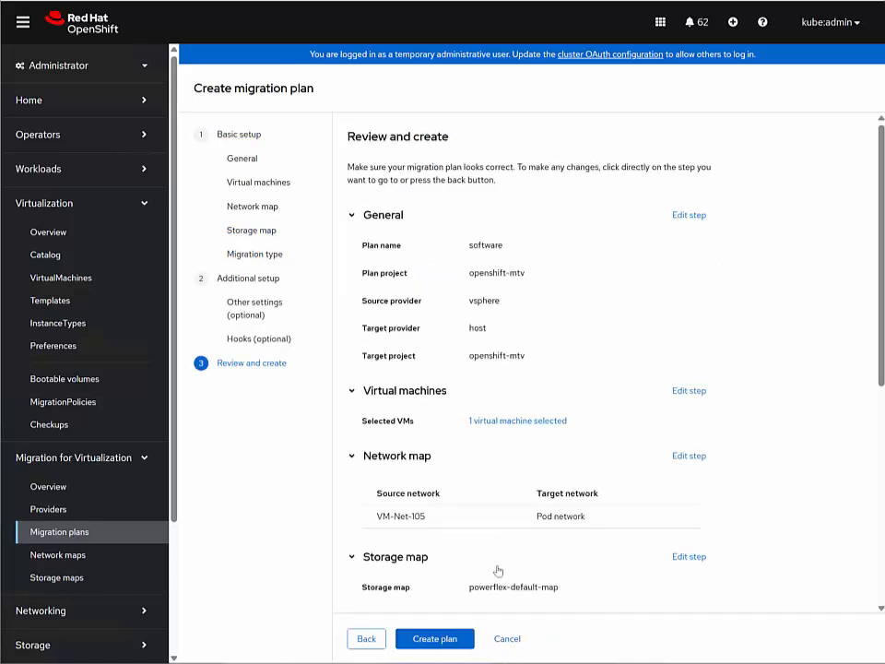
left_click(437, 645)
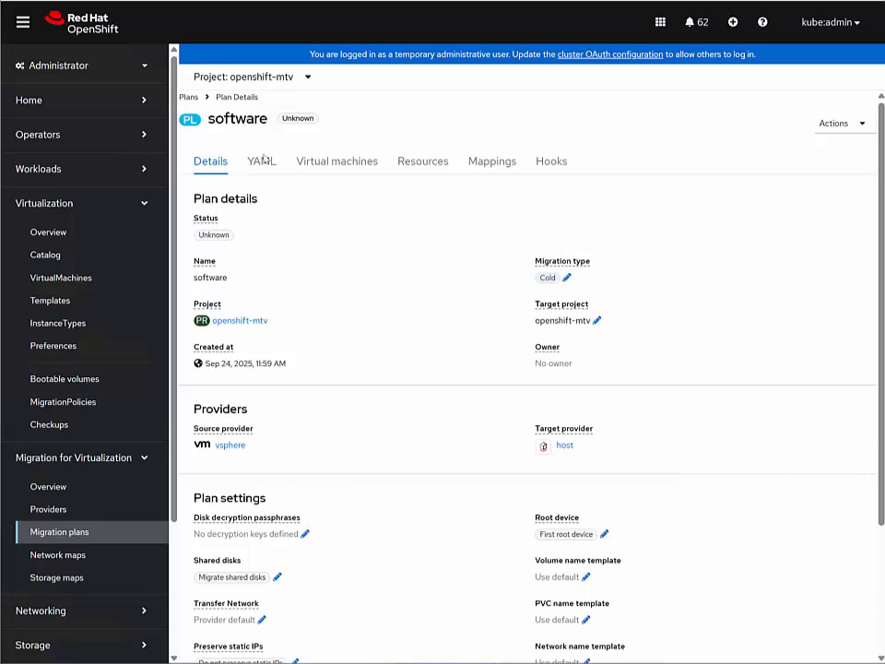
Return to the migration plans list and start another plan named offload
left_click(190, 97)
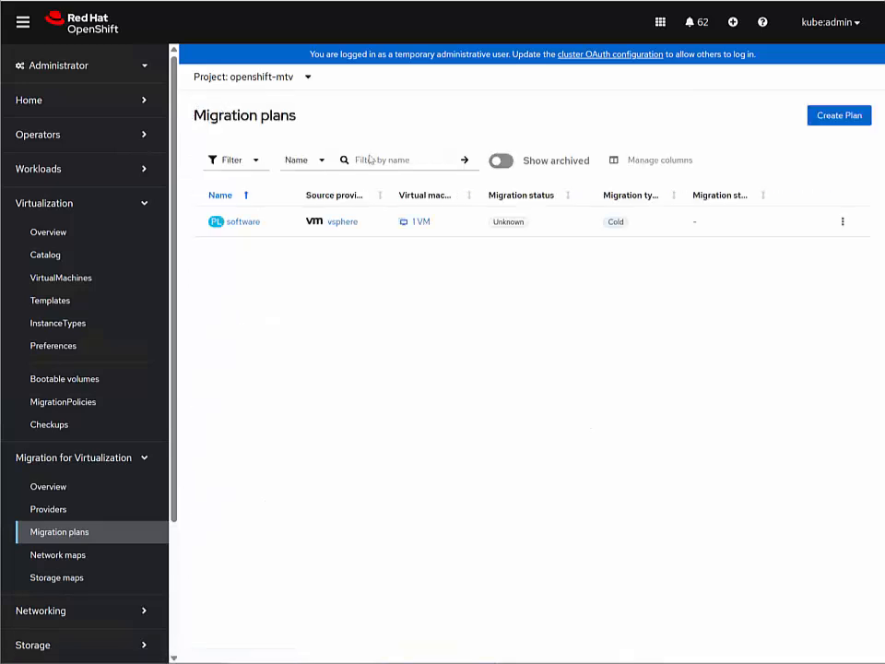
left_click(849, 115)
type("offload")
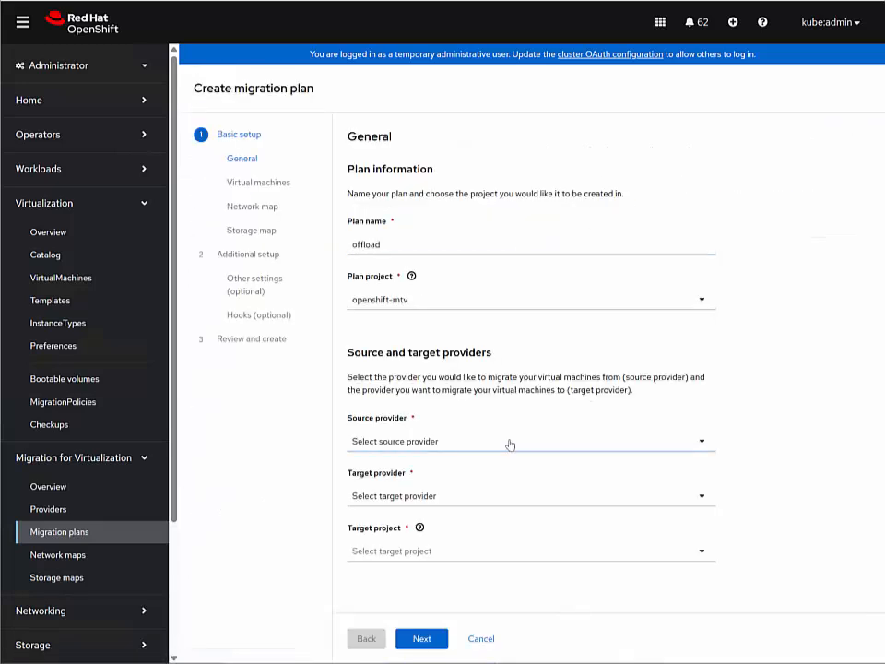
Set the offload plan's source provider to vsphere, target provider to host and target project to openshift-mtv, and continue to the virtual machines
left_click(510, 442)
left_click(458, 490)
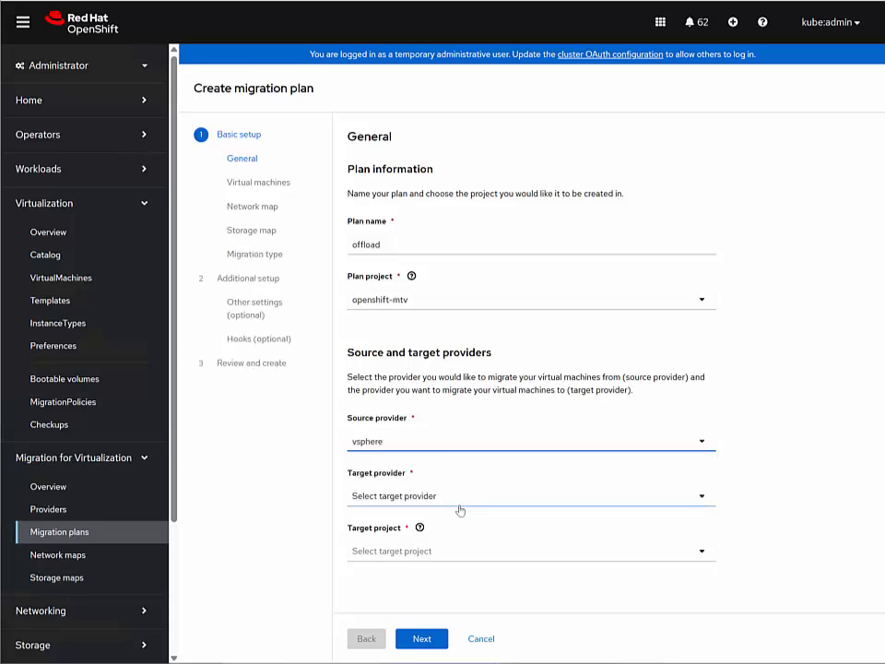
left_click(460, 502)
left_click(421, 524)
left_click(422, 551)
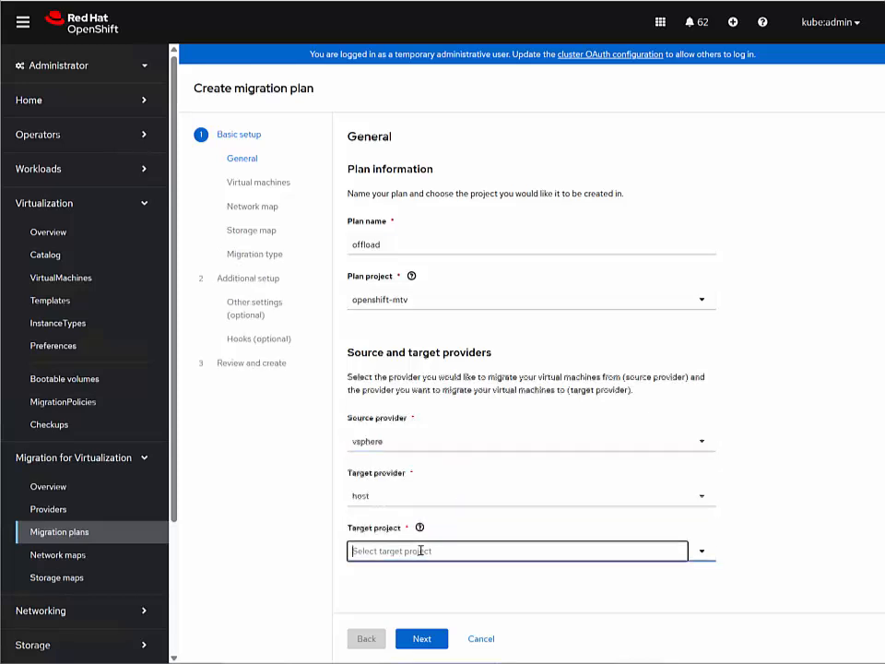
type("openshi")
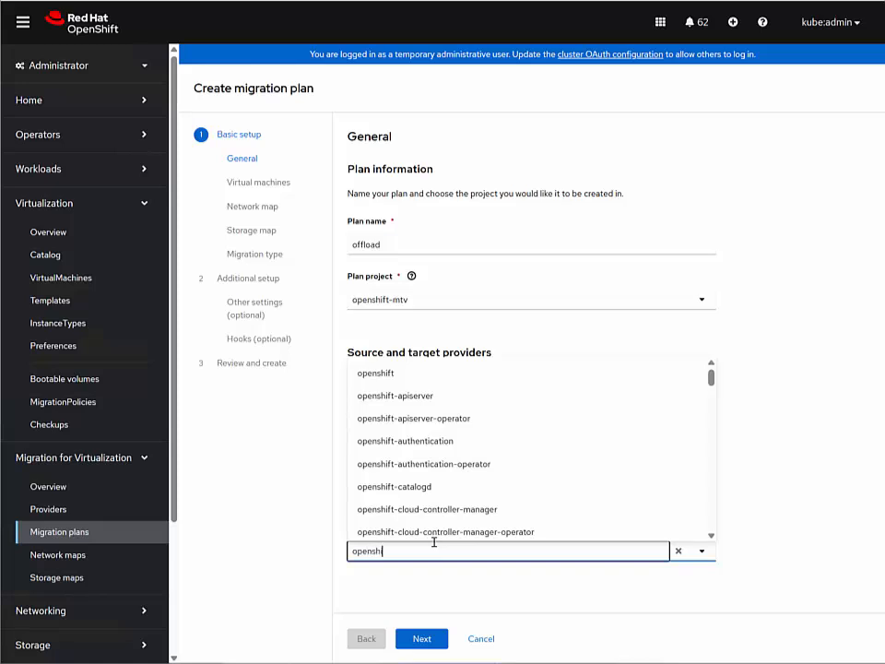
type("ft-mtv")
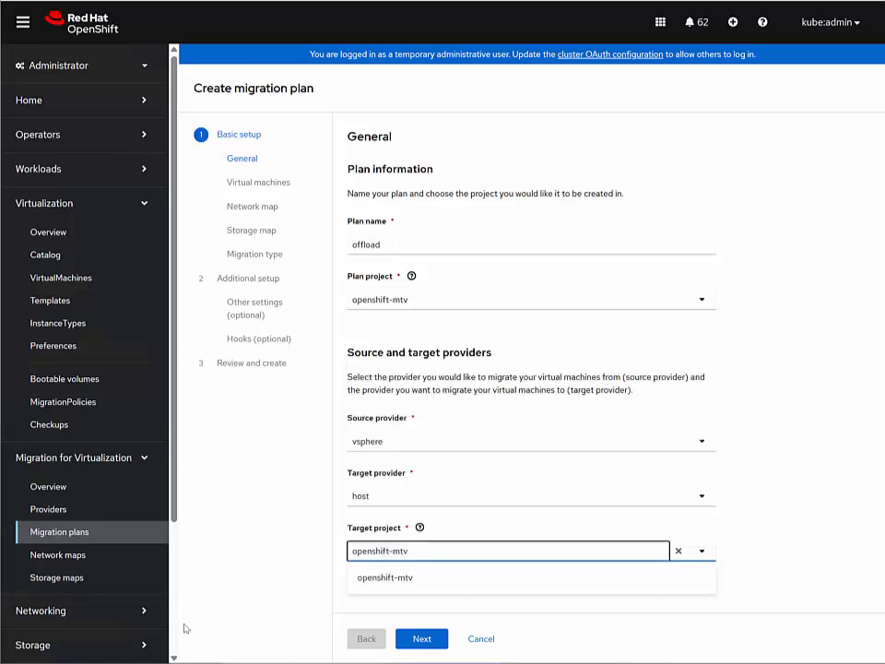
left_click(419, 581)
left_click(423, 641)
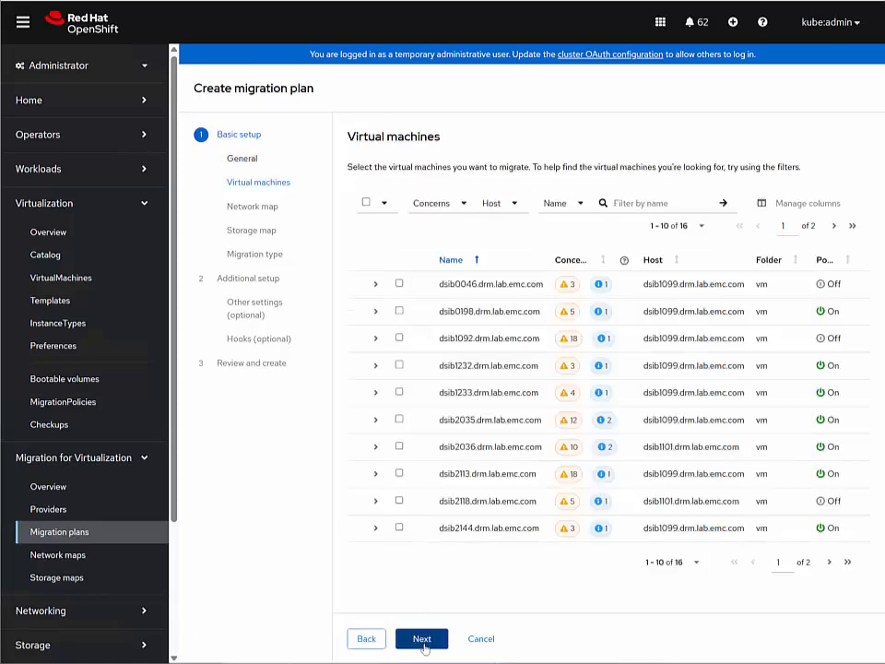
Select the PowerFlex_Advanced_Copy virtual machine and use a new network map from VM-Net-105 to Pod network
left_click(828, 562)
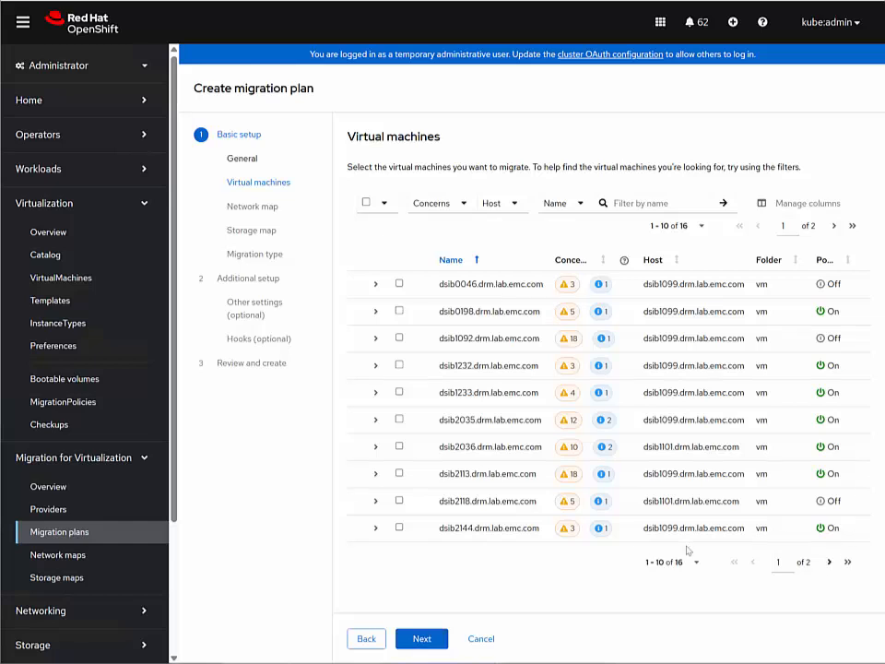
left_click(399, 337)
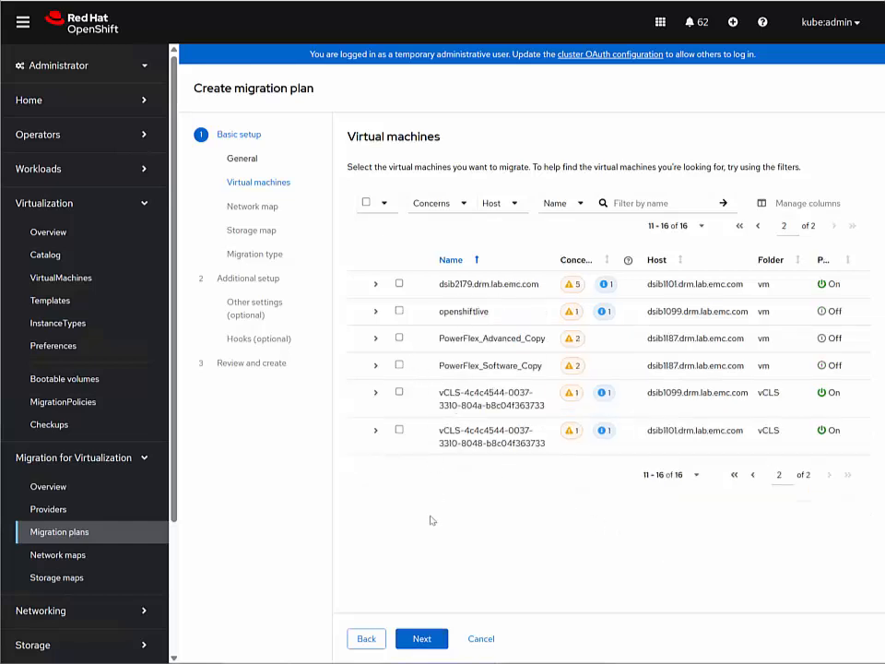
left_click(422, 638)
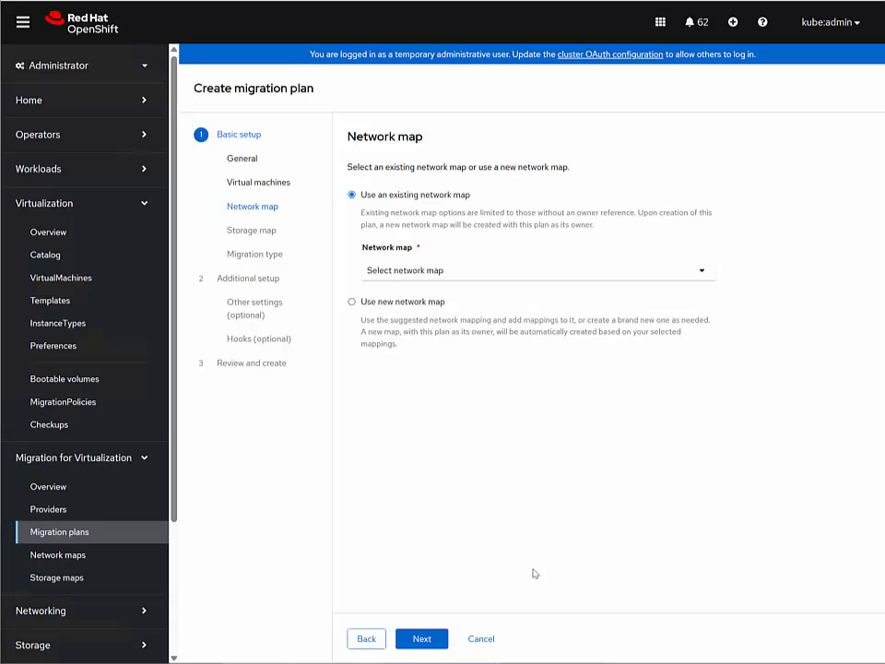
left_click(364, 305)
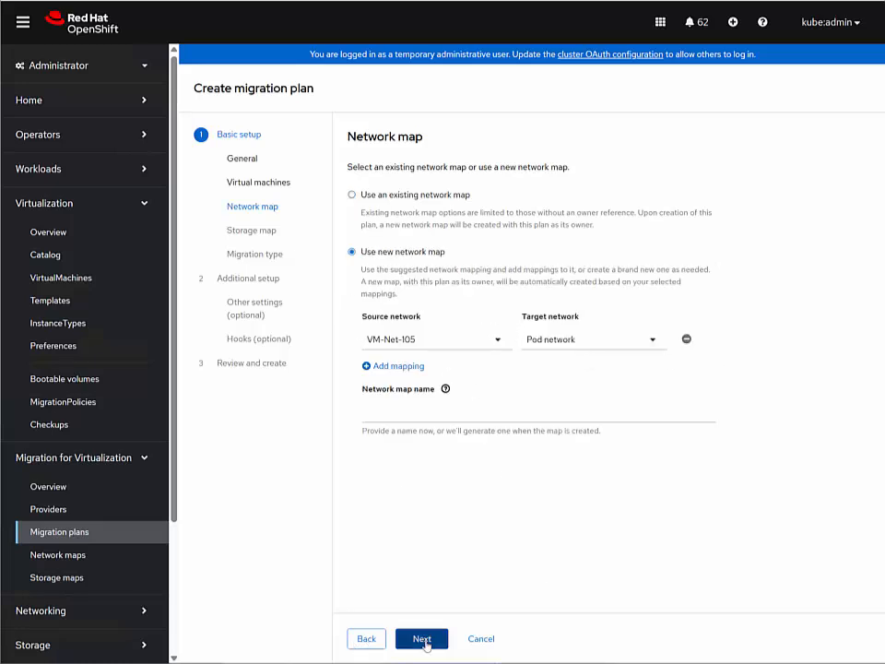
left_click(424, 637)
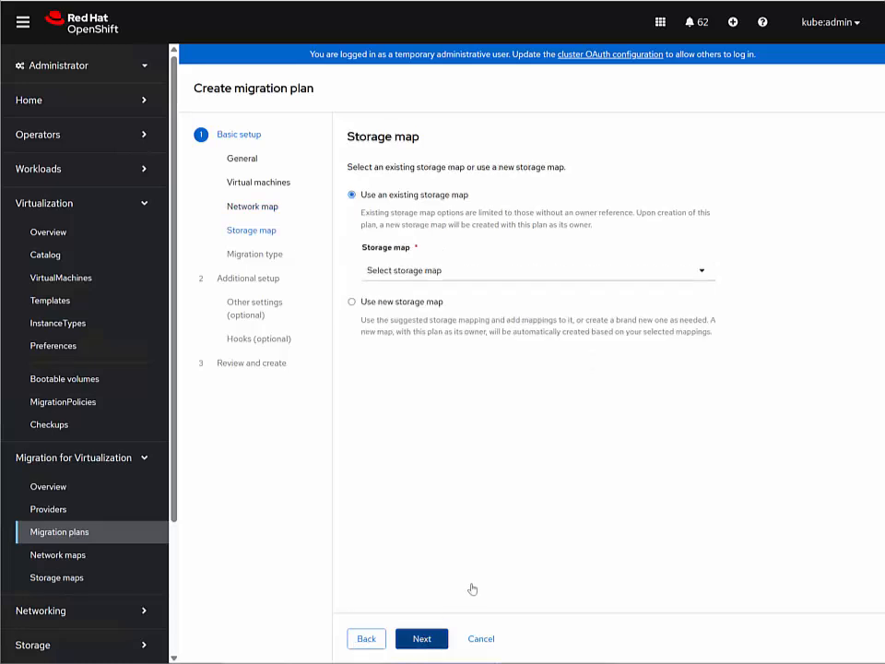
Use the existing storage map powerflex-offload-map and create the offload plan as a cold migration without the optional settings
left_click(378, 275)
left_click(397, 319)
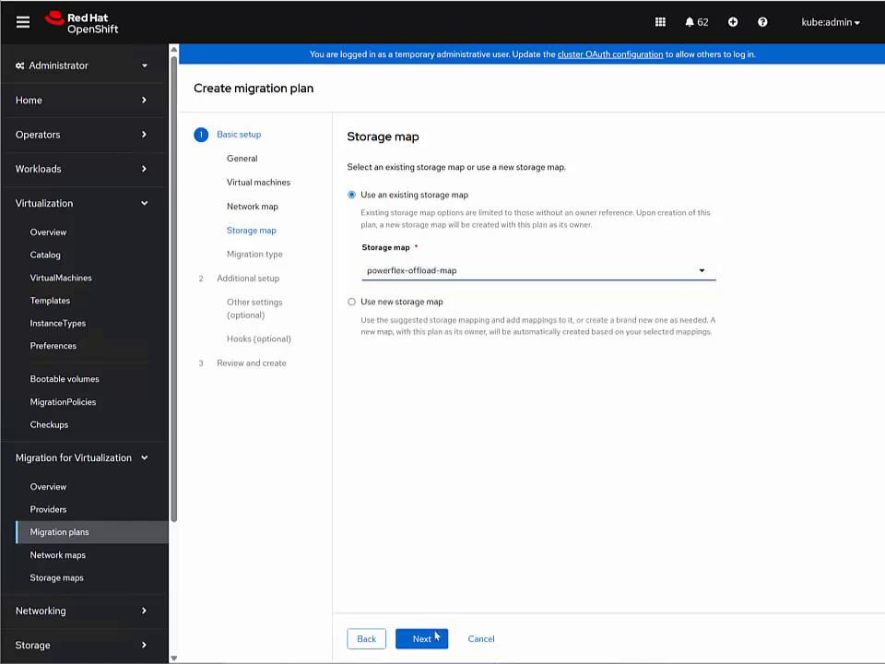
left_click(430, 638)
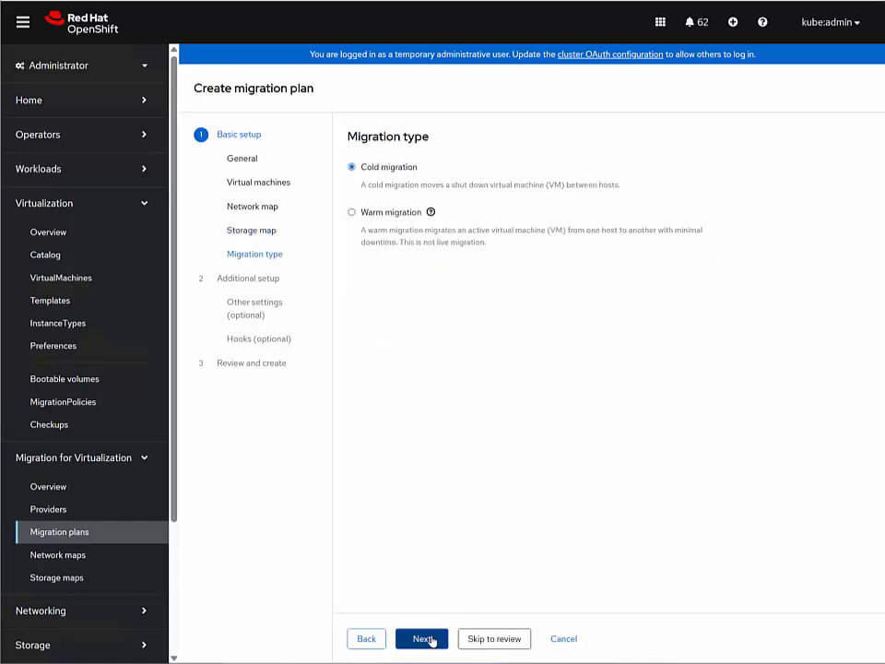
left_click(513, 638)
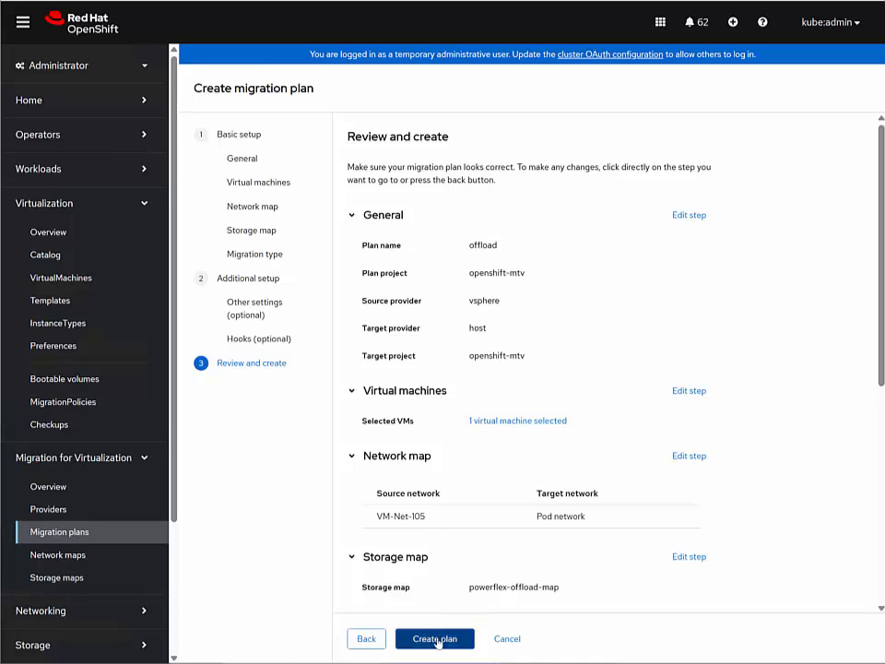
left_click(435, 639)
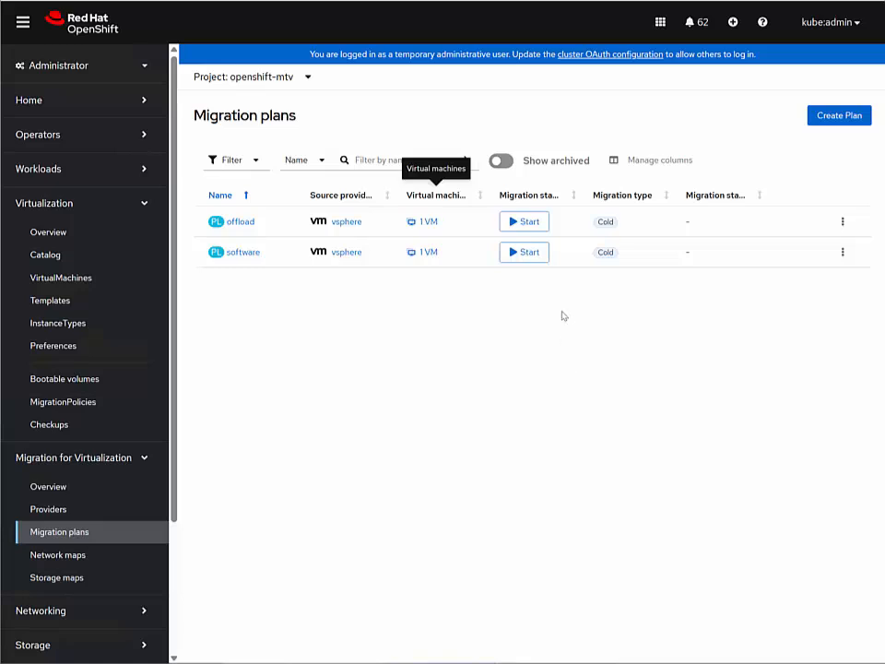
Start the cold migrations of the software plan and the offload plan
left_click(532, 256)
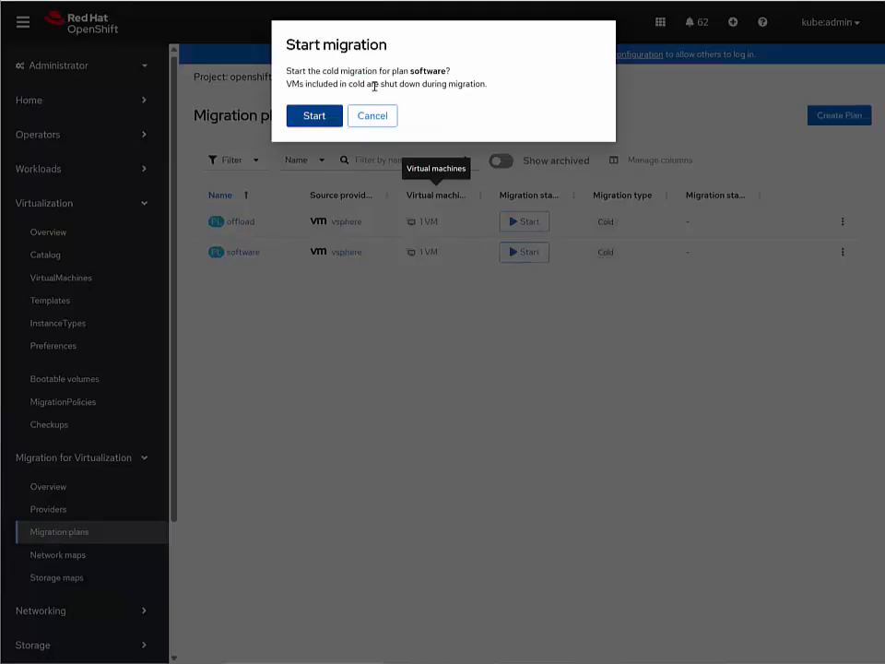
left_click(323, 118)
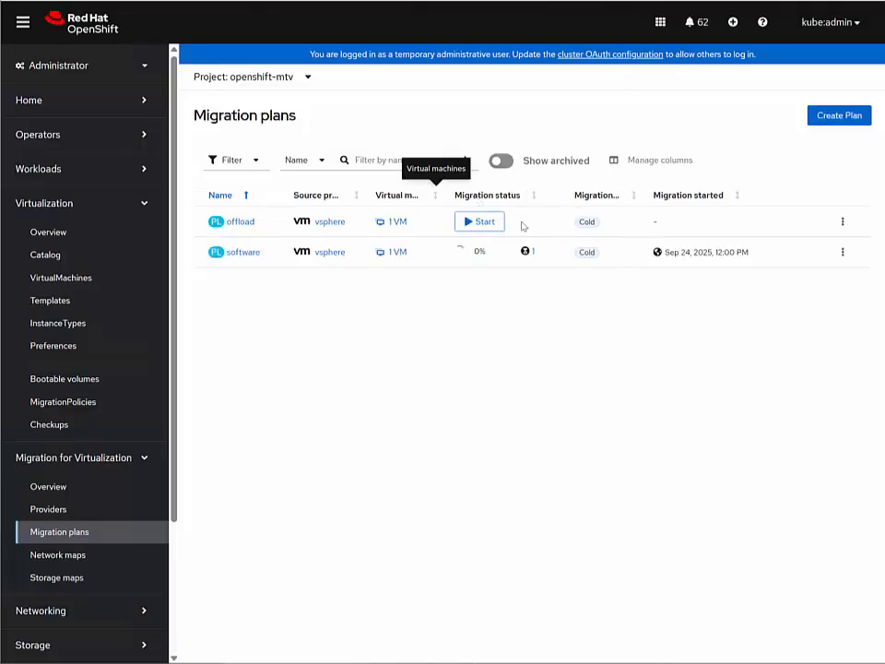
left_click(472, 222)
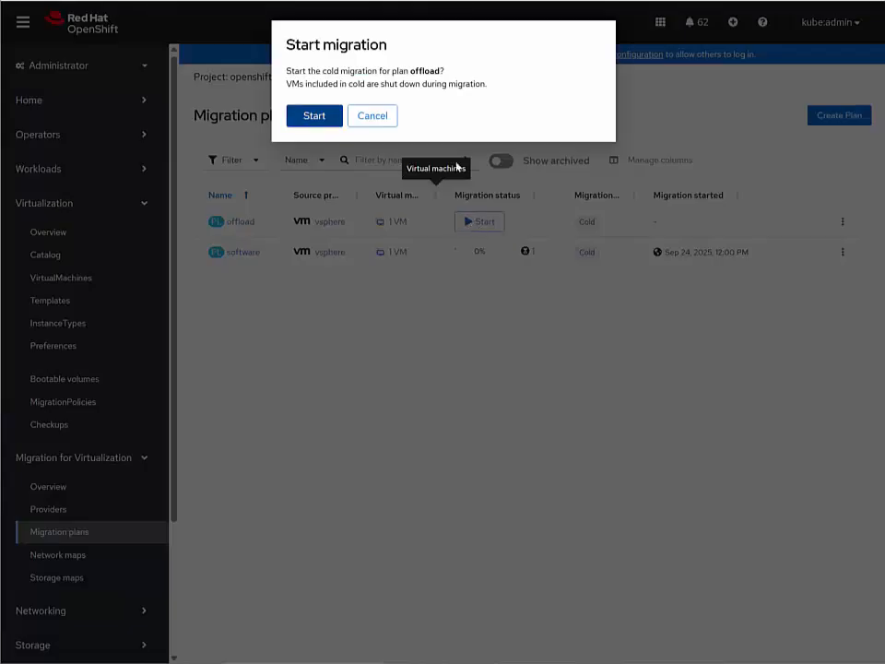
left_click(309, 117)
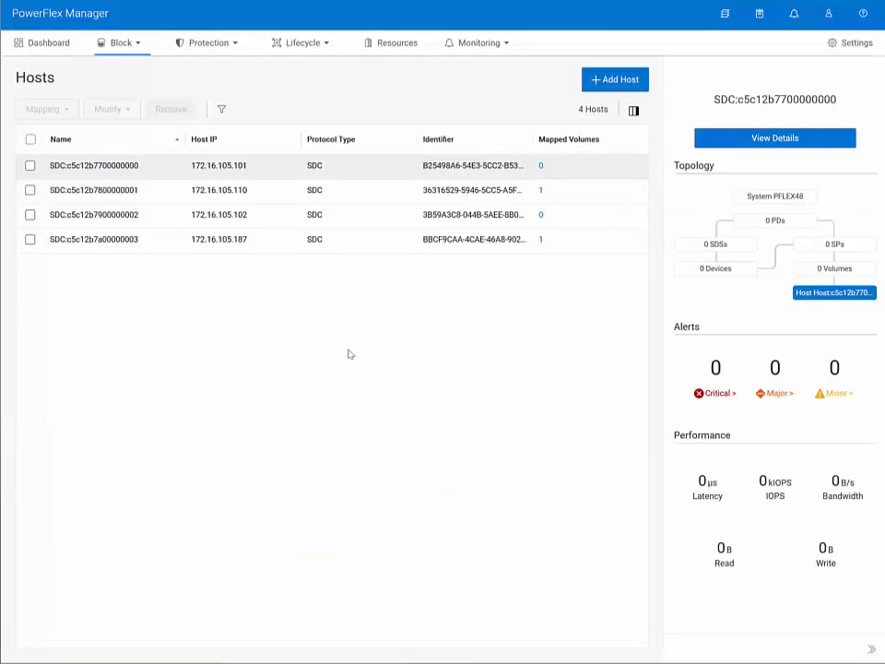
In PowerFlex Manager, filter the volumes by creation time from 9/24/2025 11:00 AM and widen the Creation Time column to read the full timestamps
left_click(139, 45)
left_click(118, 189)
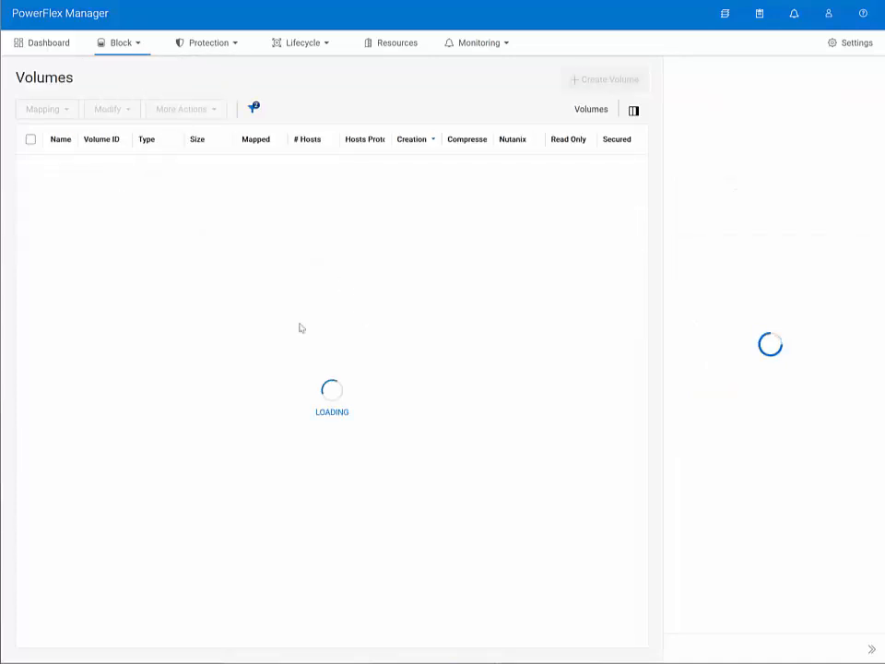
left_click(253, 109)
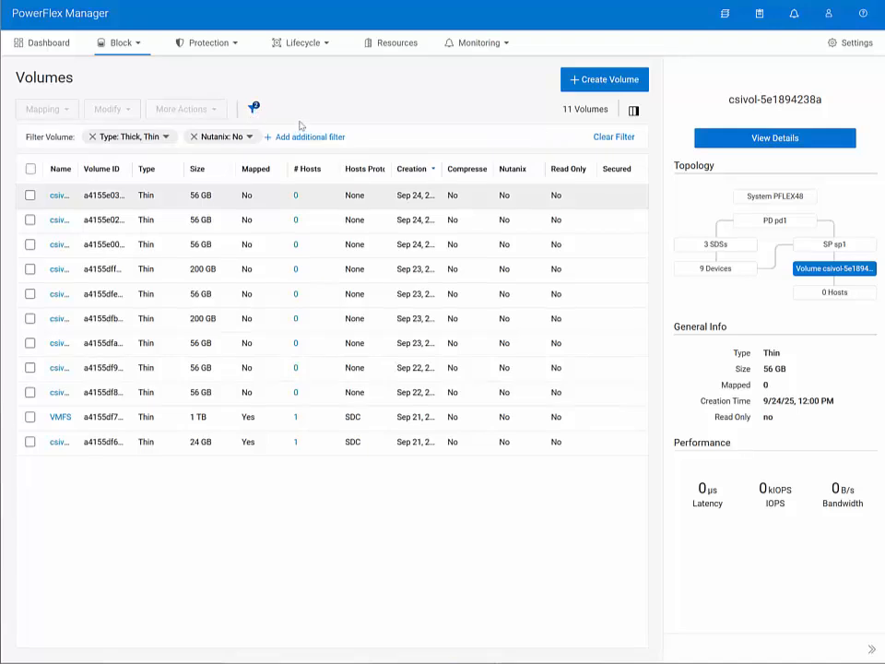
left_click(304, 137)
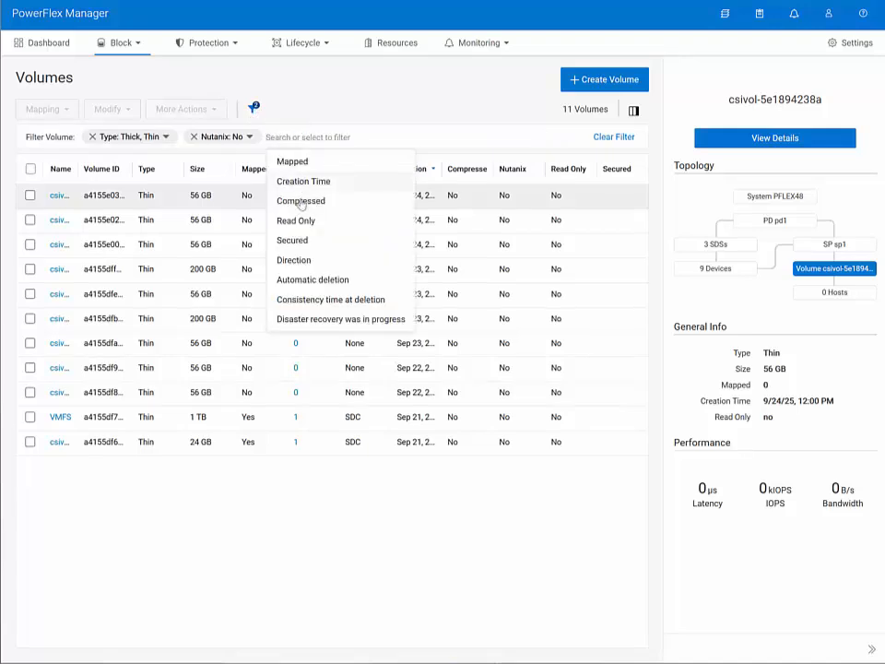
left_click(302, 183)
left_click(382, 197)
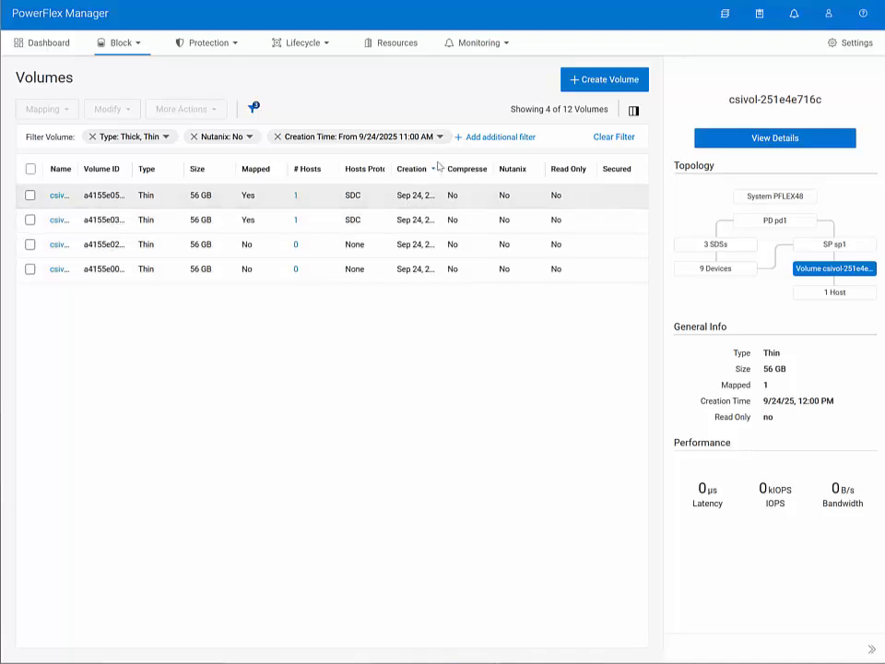
left_click_drag(441, 165, 513, 172)
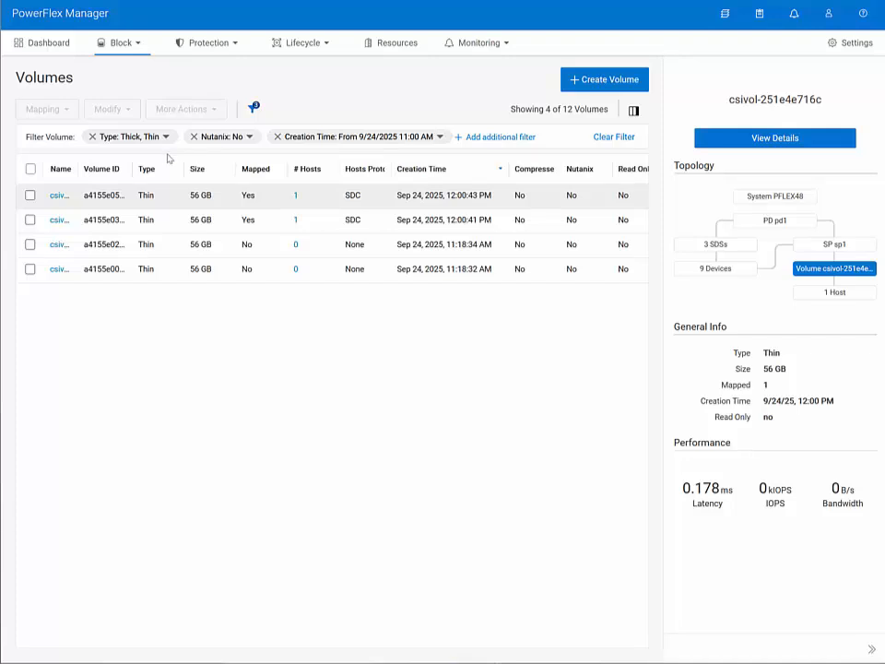
Check the mapped volumes of the PowerFlex hosts, then switch back to the OpenShift migration plans
left_click(133, 42)
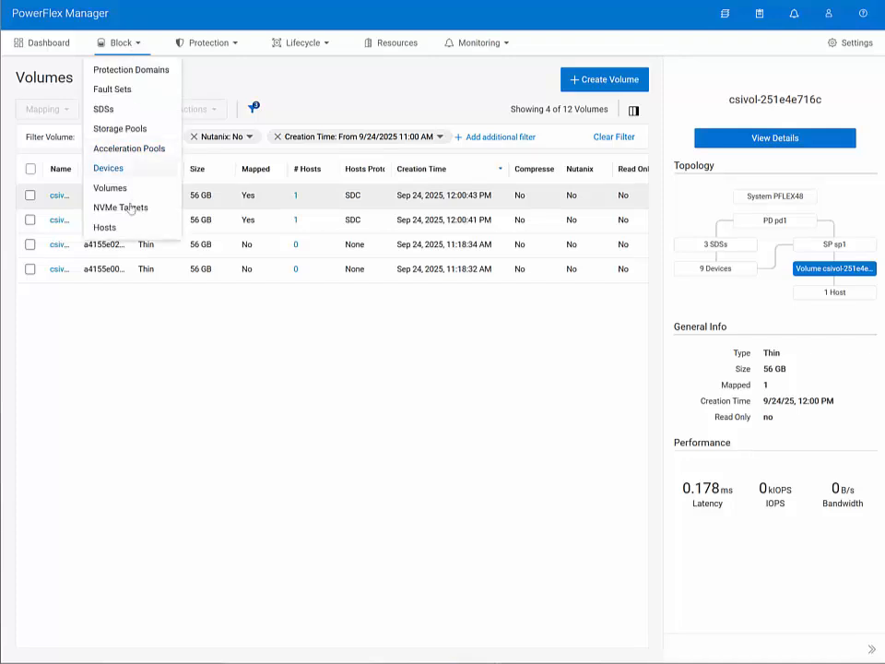
left_click(109, 228)
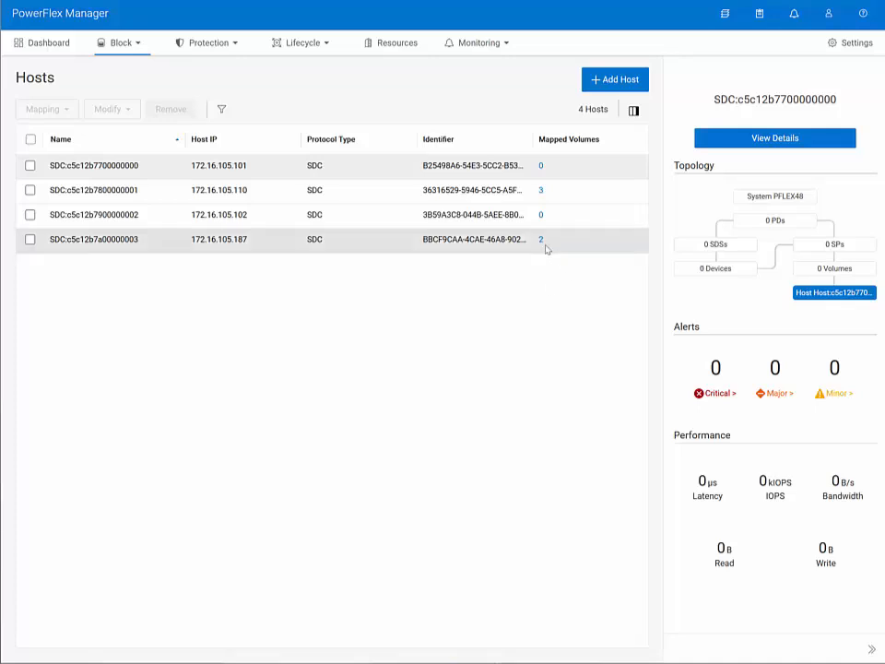
mouse_move(659, 661)
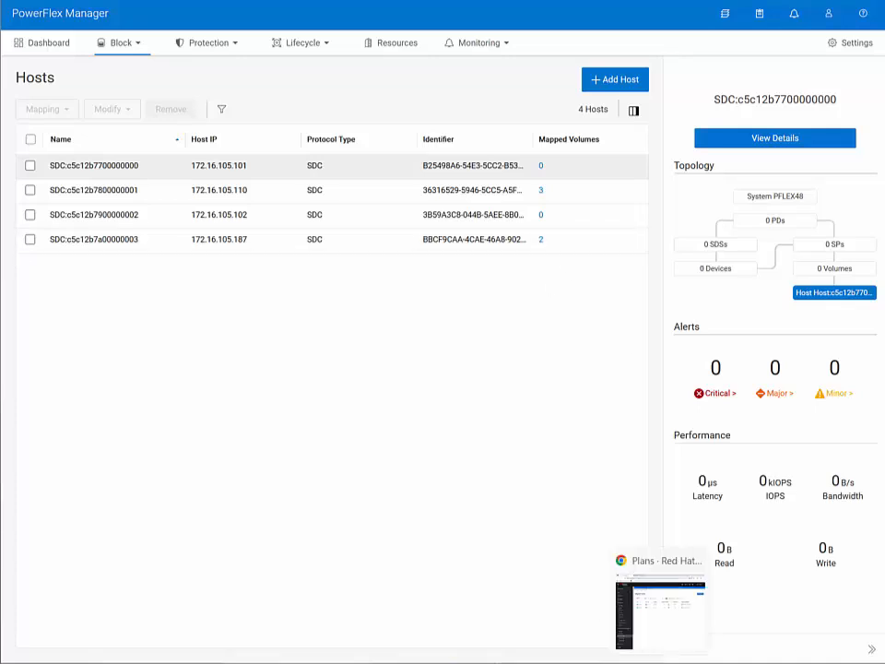
left_click(659, 610)
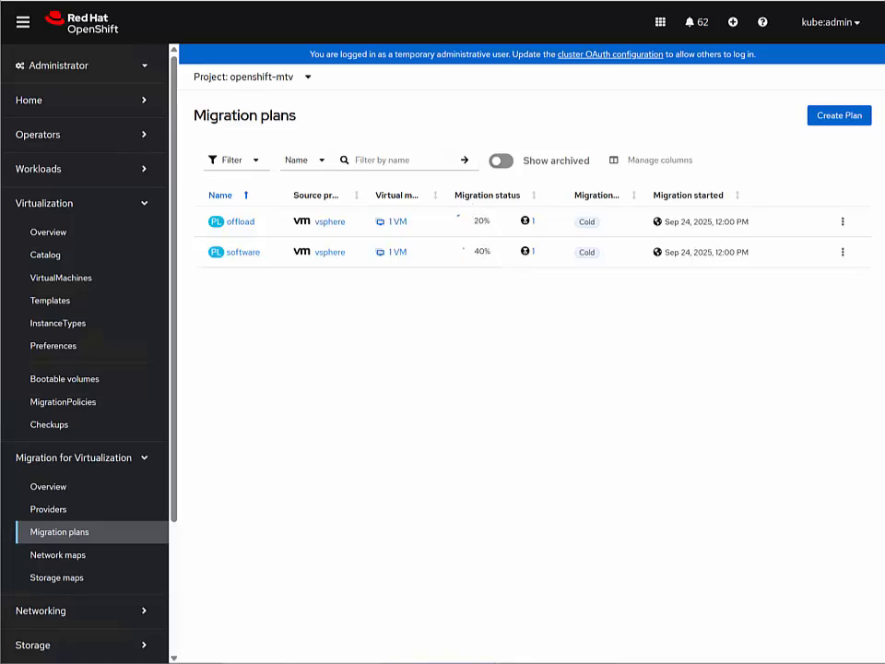
Switch to the PuTTY session, clear it, run ps -c |grep /tmp/vmkfstools twice to look for the offload copy process, and minimize the terminal
key("alt+Tab")
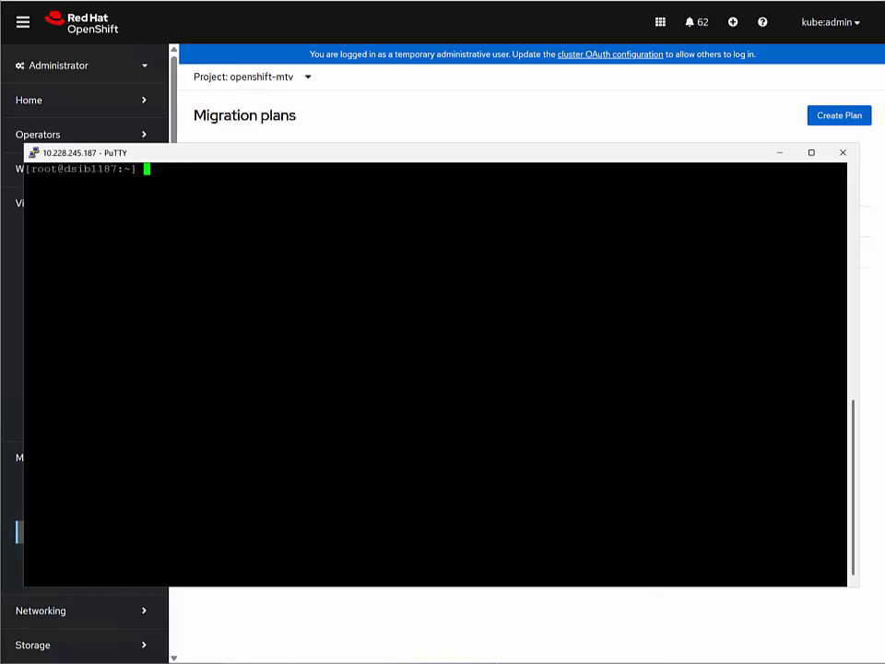
type("clear")
key("Return")
key("Up")
key("Up")
key("Return")
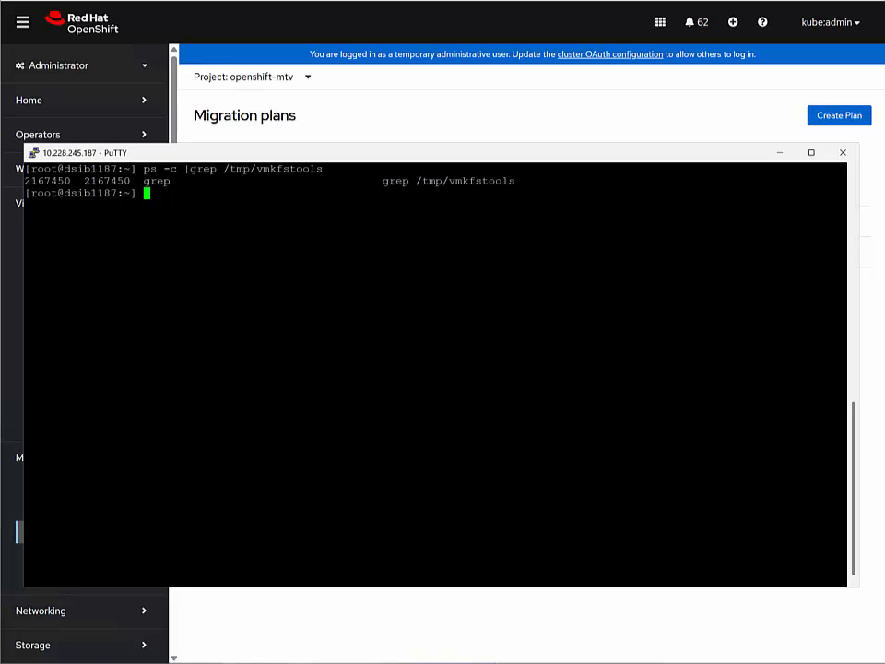
key("Up")
key("Return")
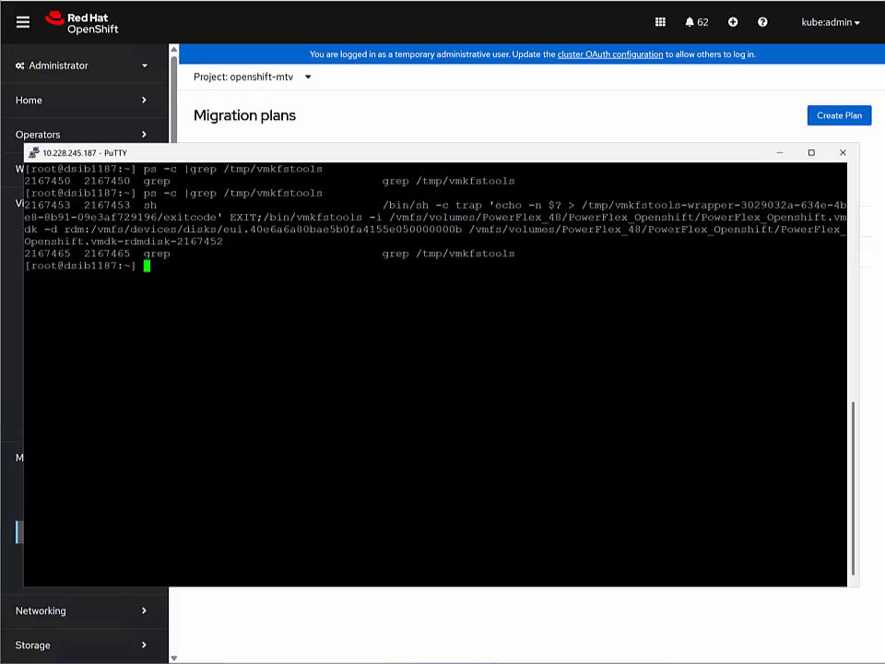
left_click(786, 155)
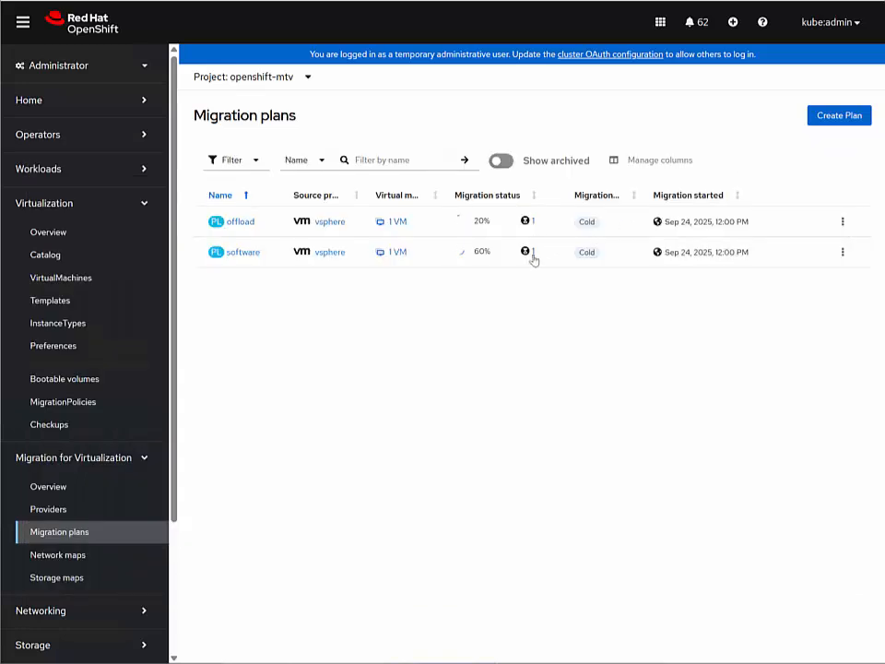
Open the software plan's running virtual machine and expand PowerFlex_Software_Copy to examine its disk transfer and migration progress
left_click(531, 258)
left_click(473, 213)
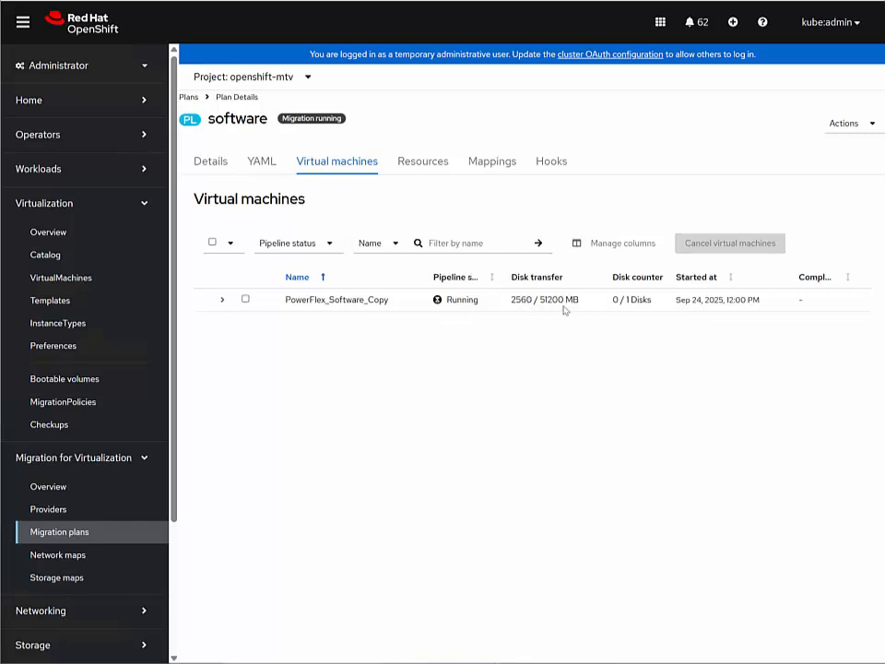
left_click(222, 300)
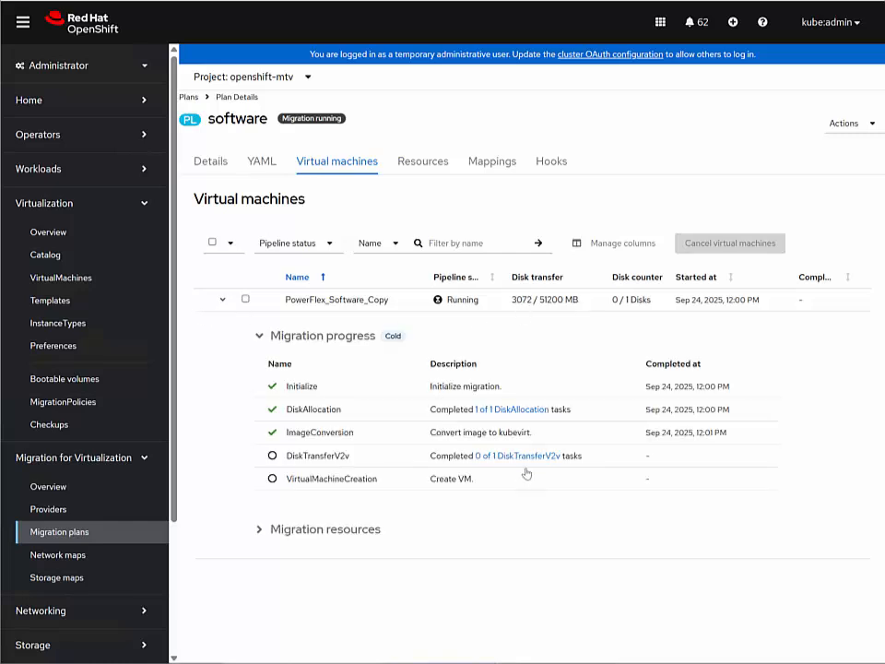
Return to the migration plans and open the offload plan's running virtual machine to examine its migration progress
left_click(189, 98)
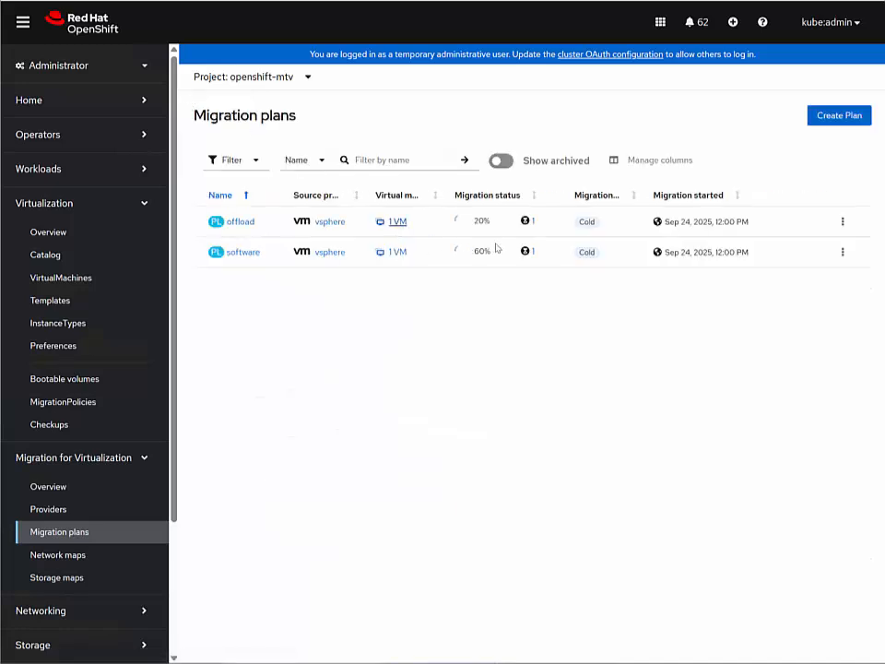
left_click(529, 226)
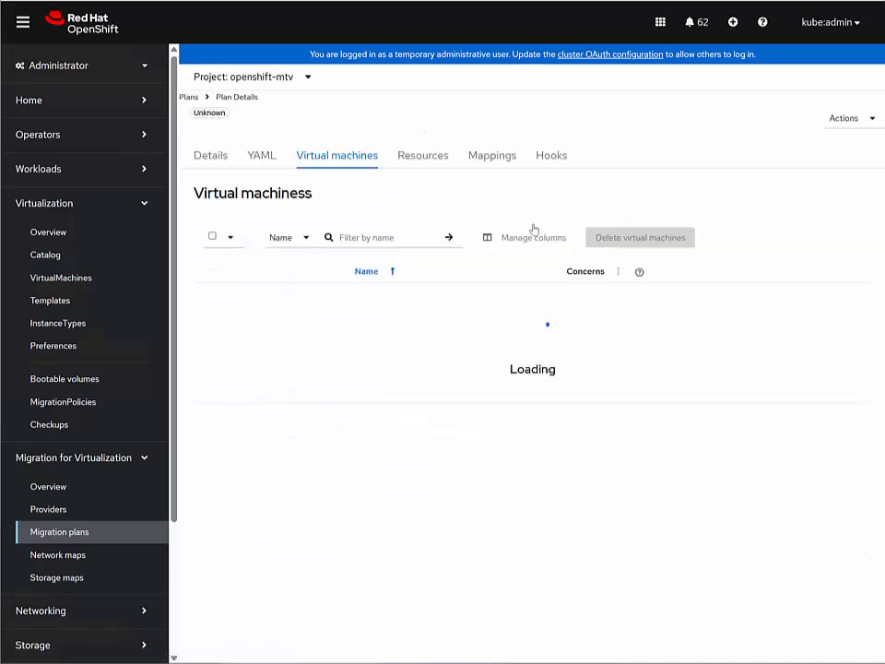
left_click(222, 300)
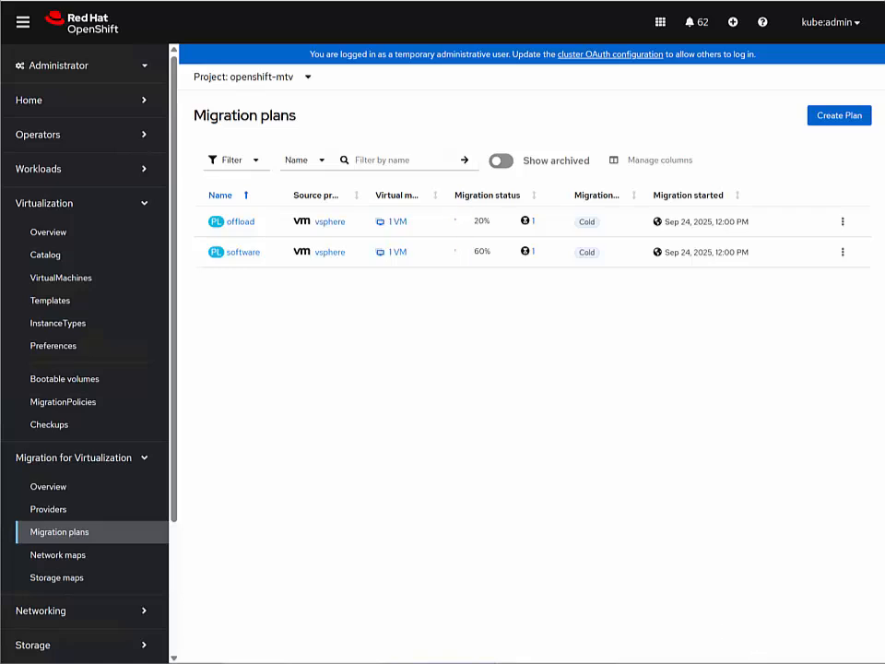
Switch to the PuTTY session, rerun ps -c |grep /tmp/vmkfstools to check the running offload copy, and move the terminal window slightly lower
left_click(691, 632)
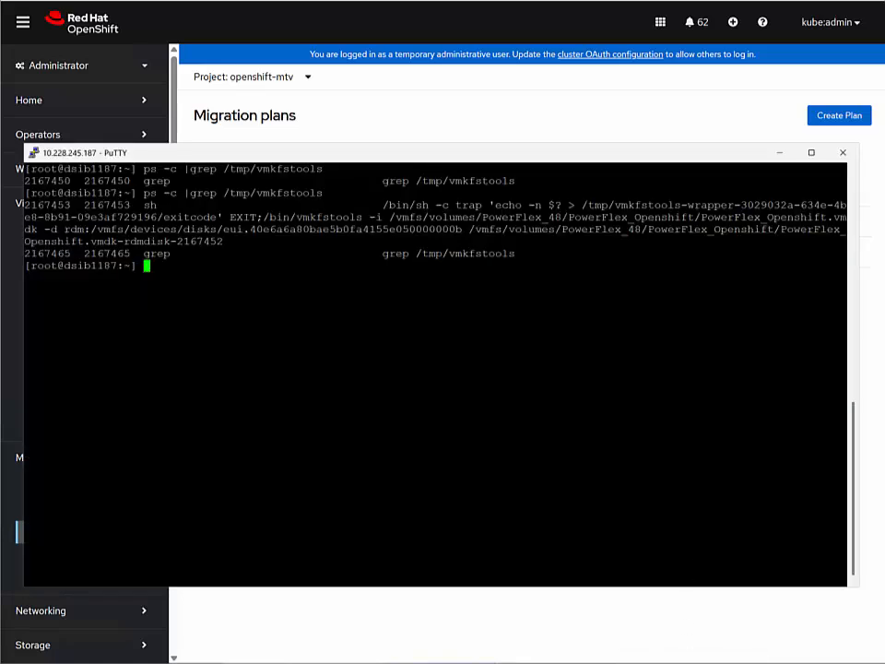
key("Up")
key("Return")
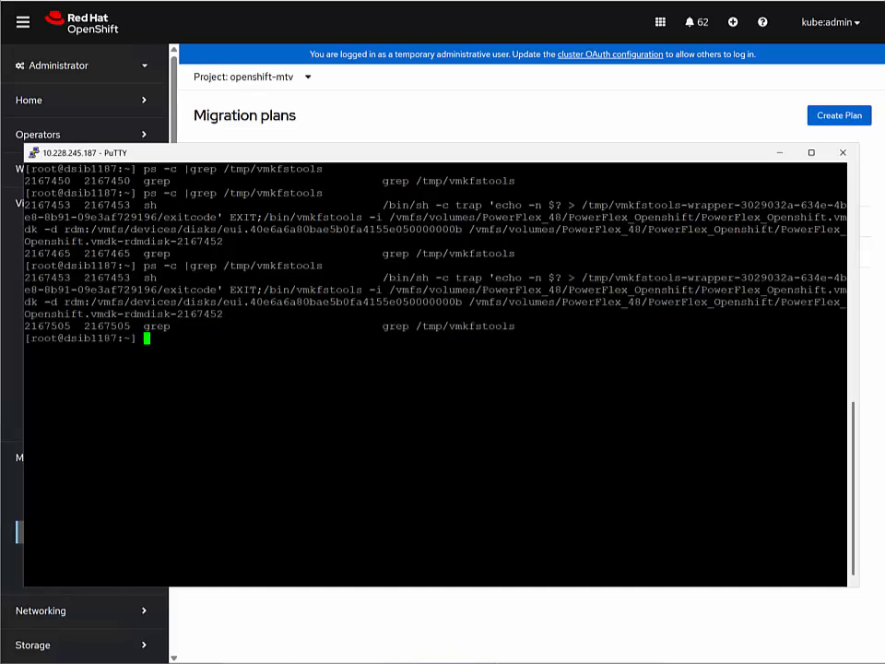
left_click_drag(443, 153, 438, 197)
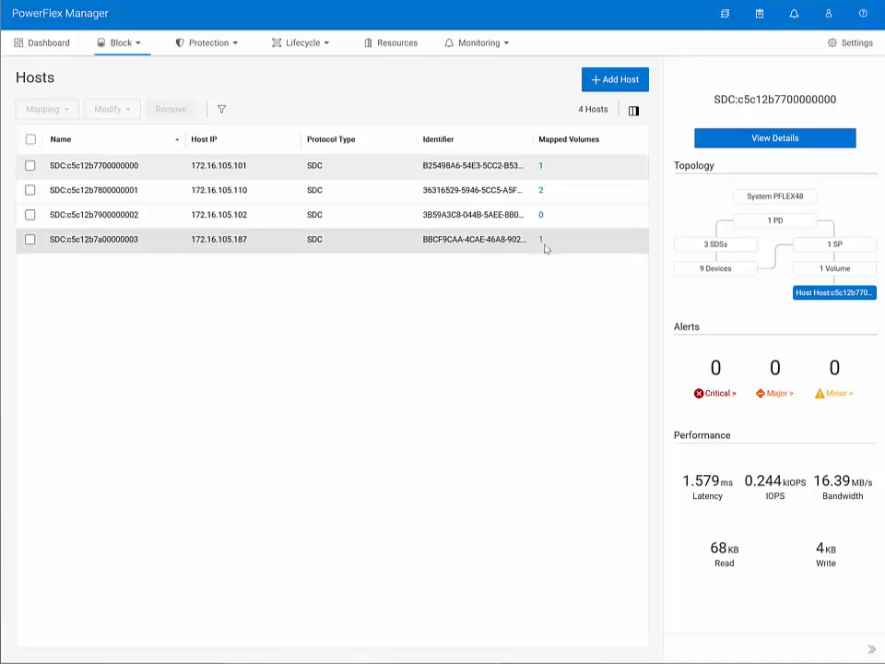
Bring PuTTY back over the PowerFlex hosts, repeat the vmkfstools process check, and minimize the terminal
left_click(689, 662)
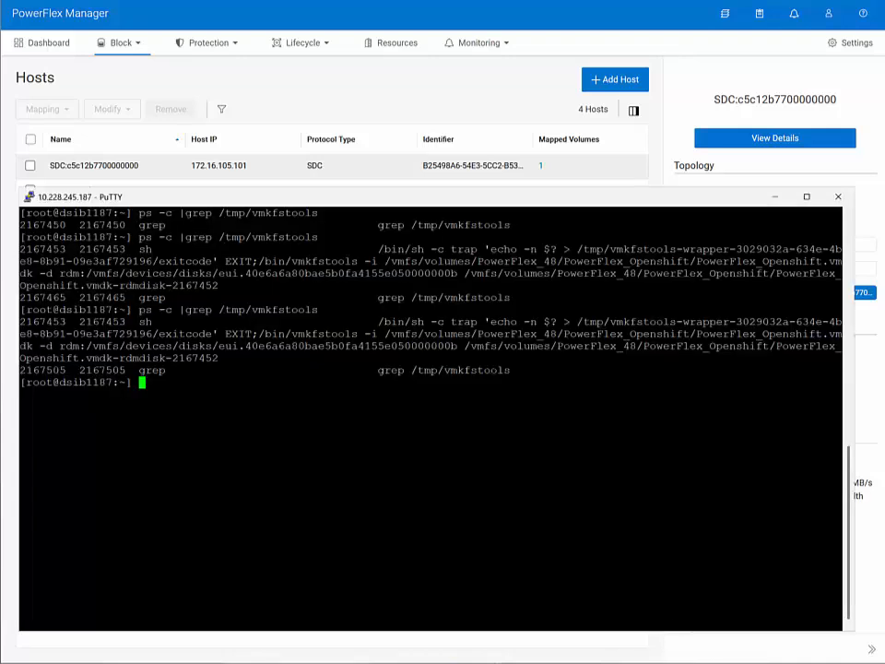
key("Up")
key("Return")
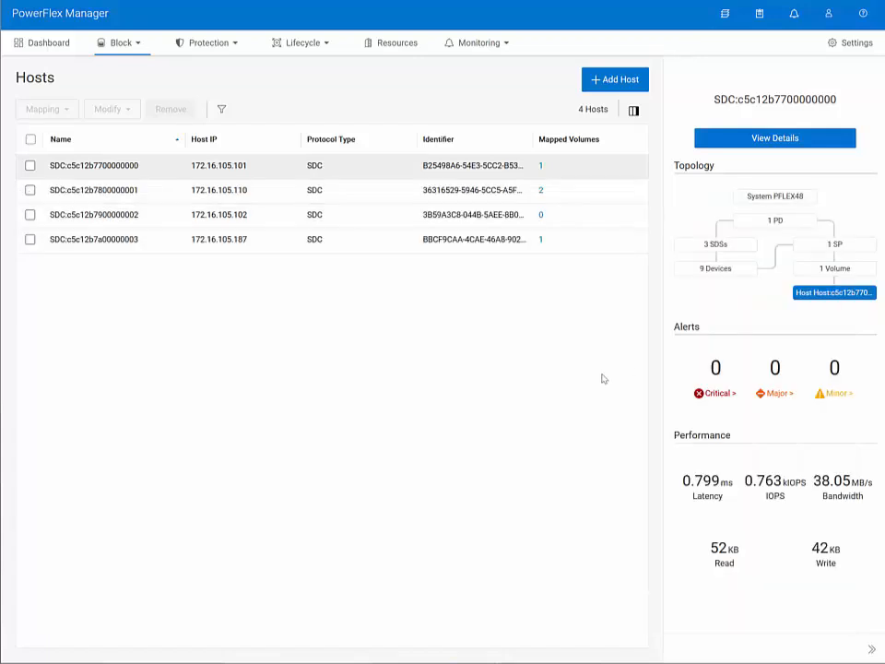
left_click(774, 196)
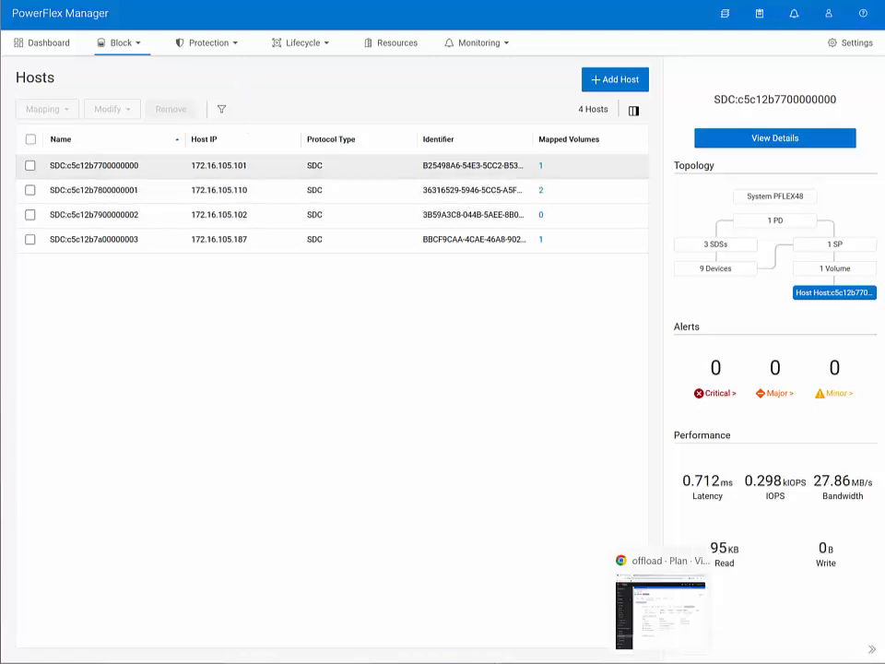
Switch to OpenShift, reopen the offload plan's virtual machine from the plans list, and expand PowerFlex_Advanced_Copy to follow its migration progress
left_click(661, 662)
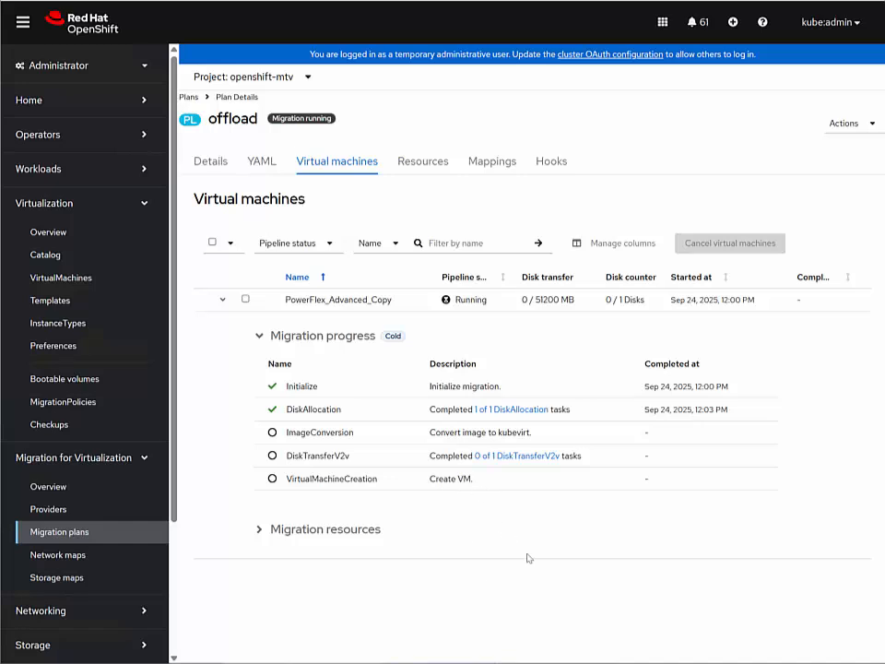
left_click(189, 98)
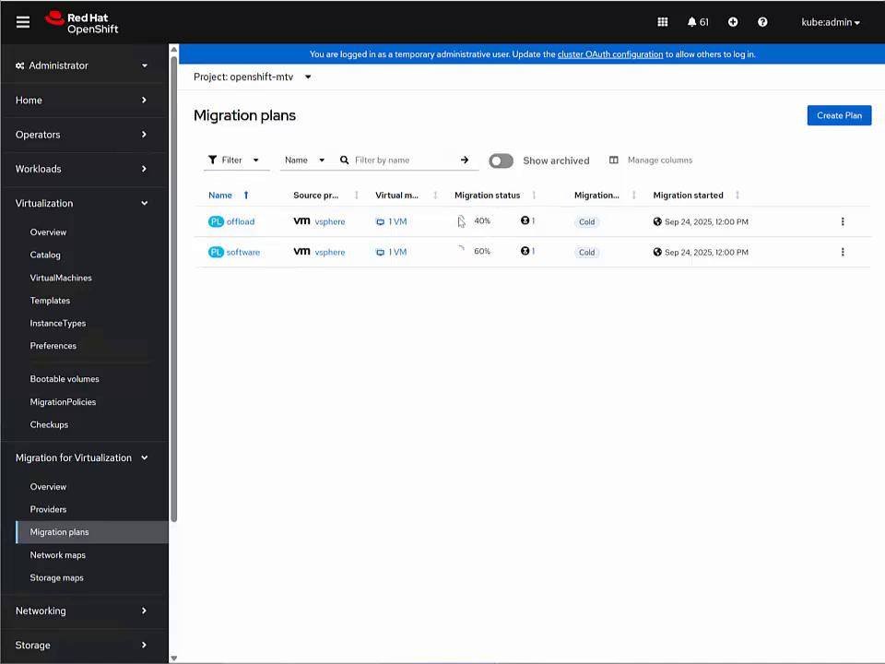
left_click(395, 221)
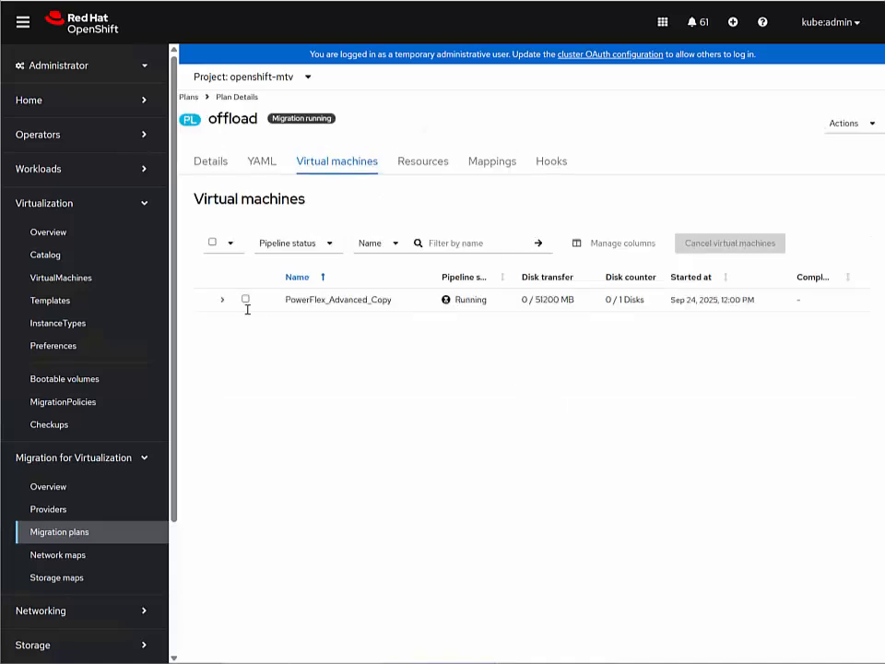
left_click(222, 300)
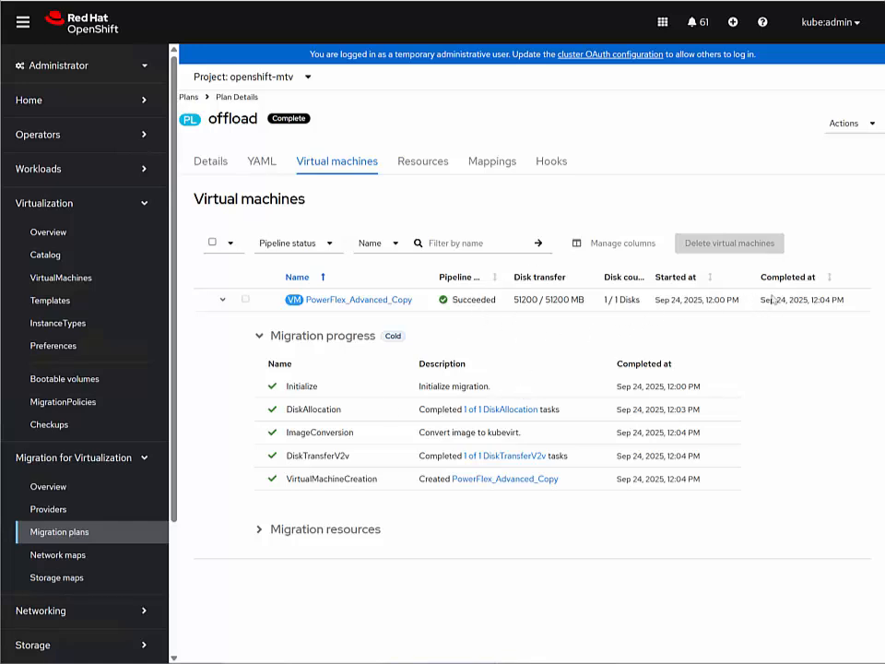
Return to the migration plans, open the software plan's running virtual machine, and expand PowerFlex_Software_Copy to compare its disk transfer progress
left_click(189, 97)
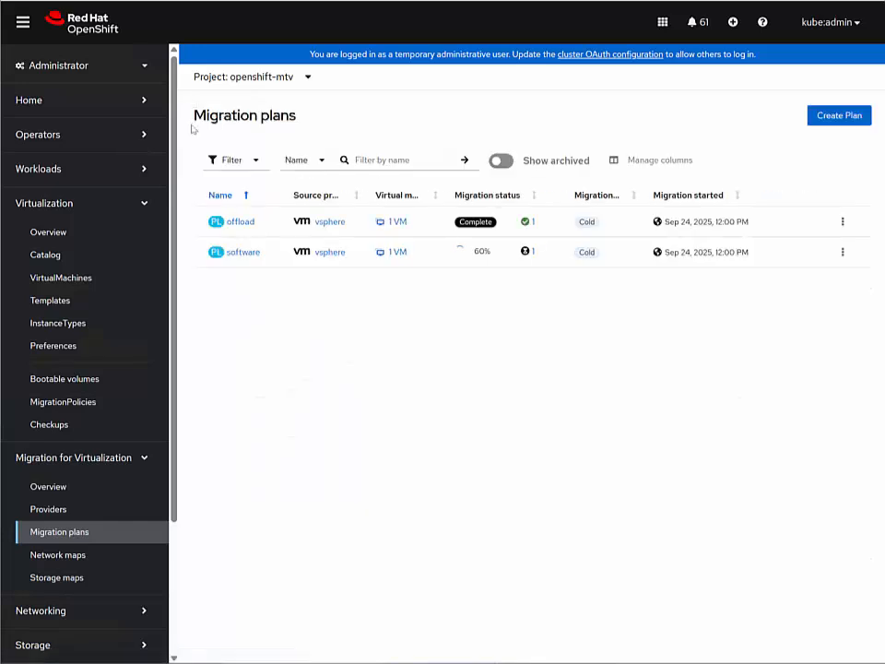
left_click(530, 259)
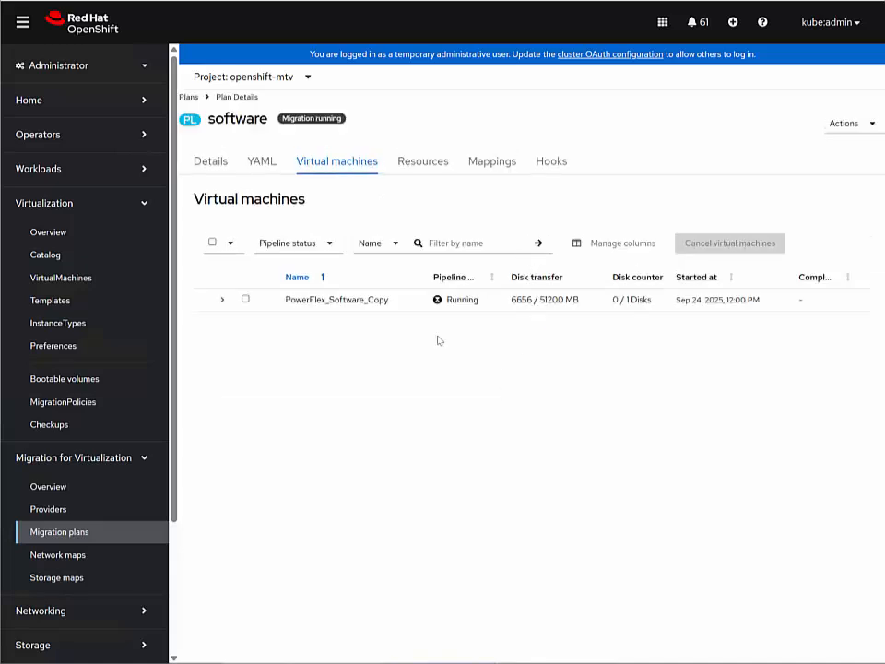
left_click(221, 299)
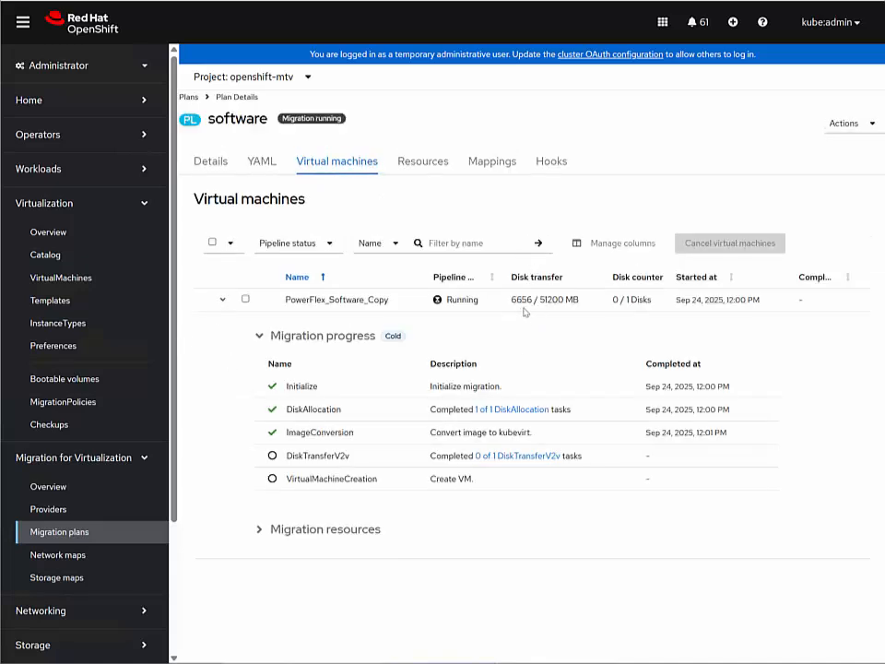